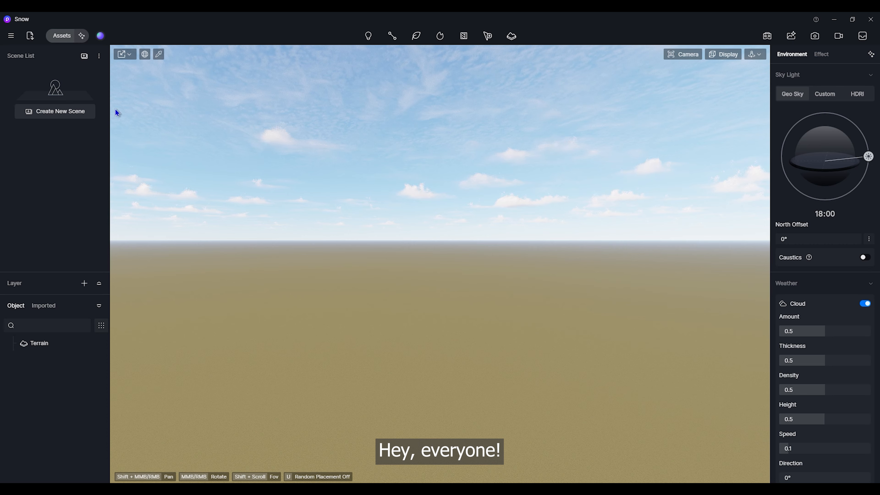
# Step: Place the Canyouns 02 terrain height map from the online asset library onto the ground
pyautogui.click(62, 36)
pyautogui.click(143, 55)
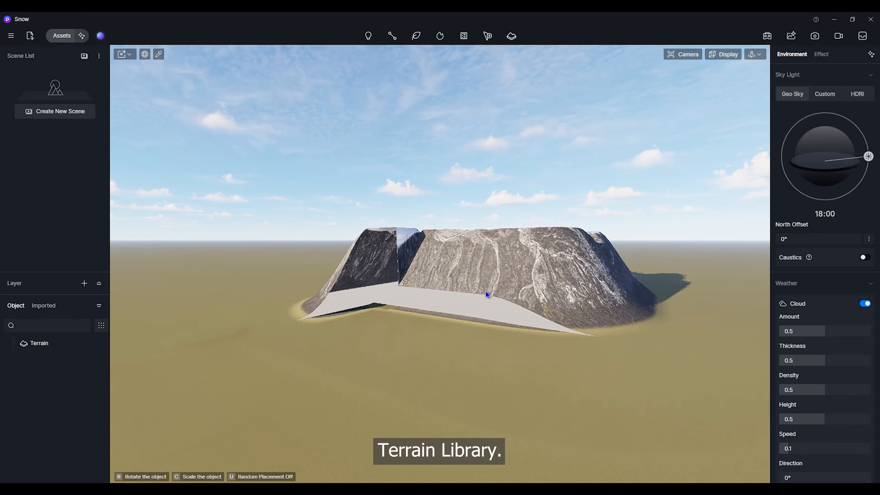
pyautogui.click(479, 299)
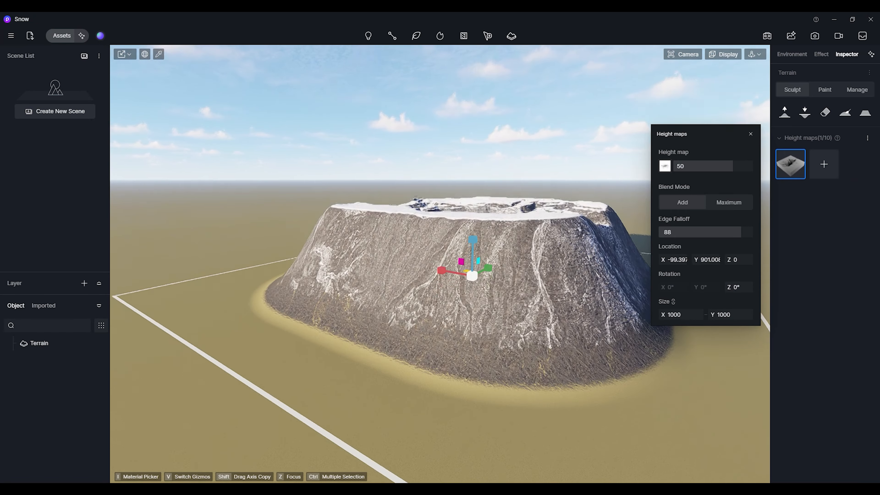
pyautogui.moveTo(381, 243); pyautogui.dragTo(381, 284, button='middle')
pyautogui.scroll(-3, 459, 312)
pyautogui.press('Escape')
pyautogui.scroll(3, 499, 148)
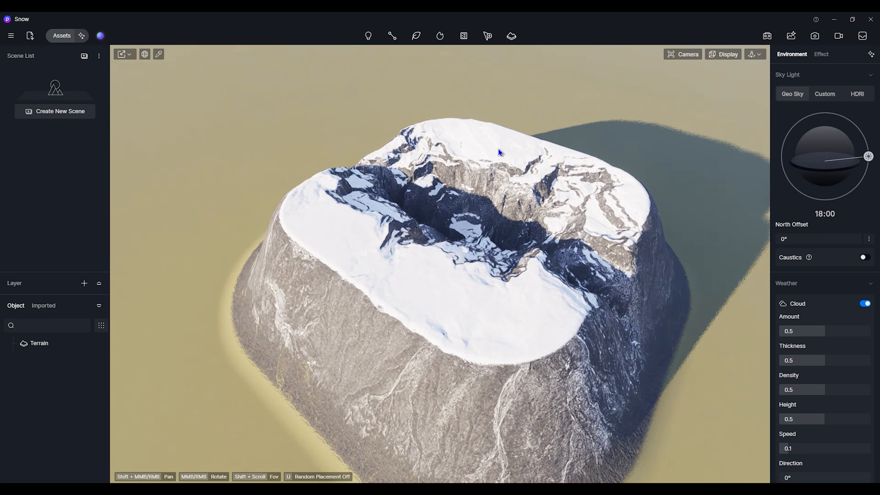
# Step: Examine the canyon walls and the flat depression in the middle of the terrain
pyautogui.moveTo(324, 243); pyautogui.dragTo(391, 295, button='middle')
pyautogui.scroll(3, 527, 200)
pyautogui.moveTo(438, 353); pyautogui.dragTo(504, 334, button='middle')
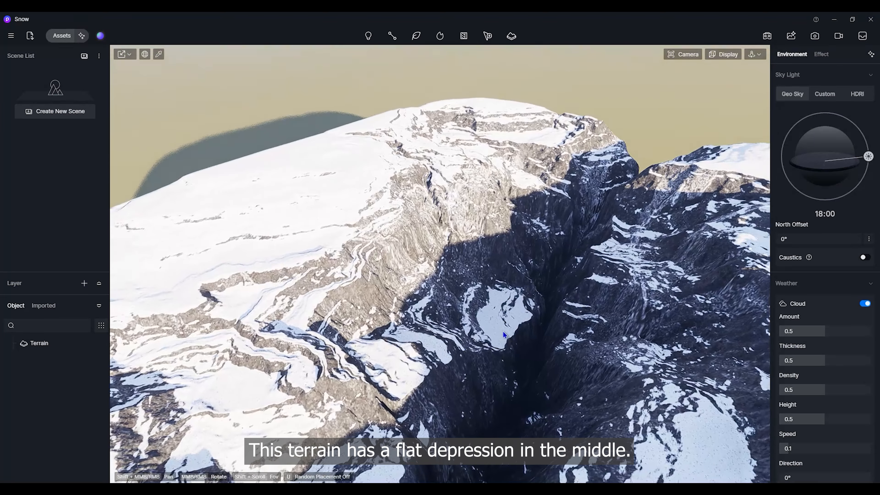
pyautogui.scroll(3, 721, 226)
pyautogui.moveTo(394, 375); pyautogui.dragTo(440, 358, button='middle')
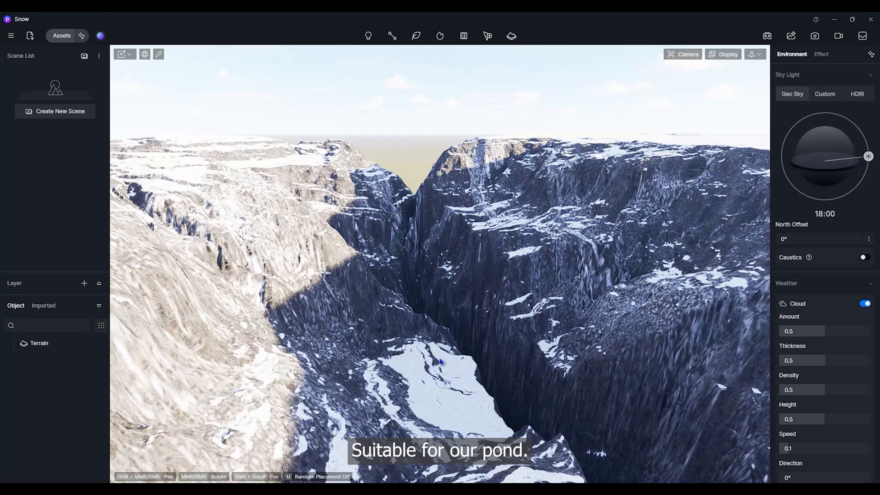
pyautogui.moveTo(587, 312); pyautogui.dragTo(602, 443, button='middle')
pyautogui.moveTo(584, 365); pyautogui.dragTo(544, 387, button='middle')
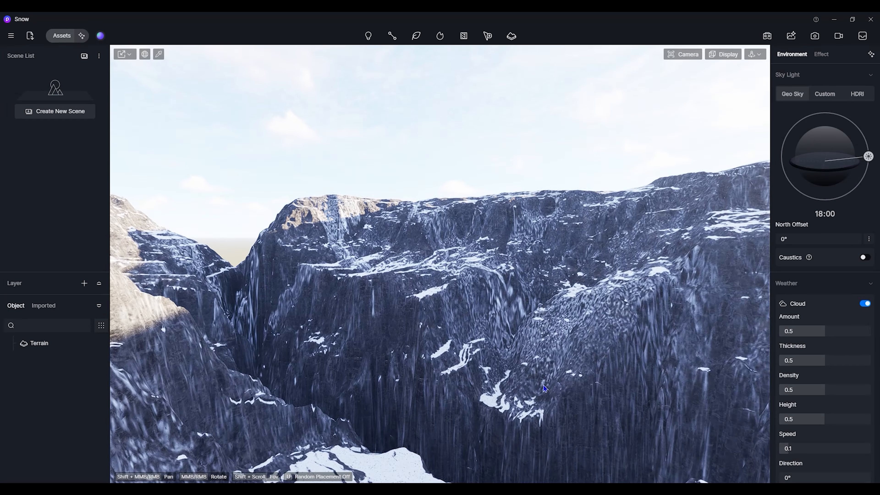
pyautogui.scroll(3, 303, 295)
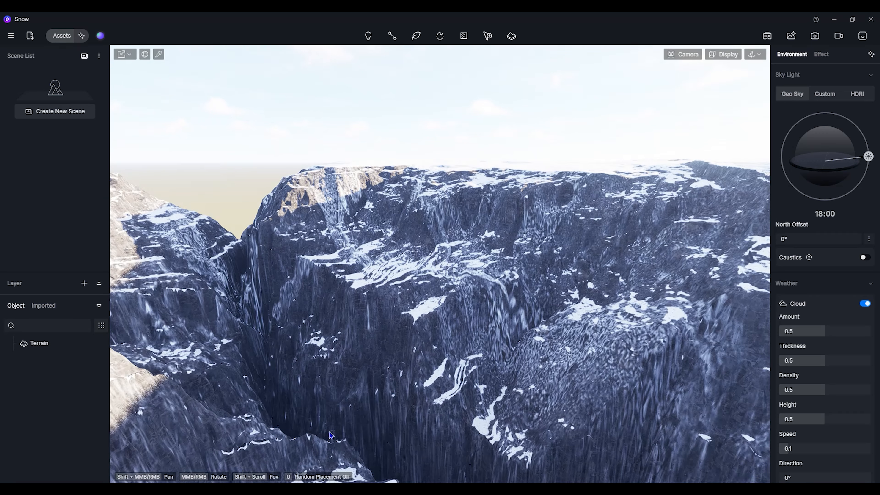
# Step: Place a basic Plane model in the canyon and scale it to about 479117 in X and Y
pyautogui.click(62, 36)
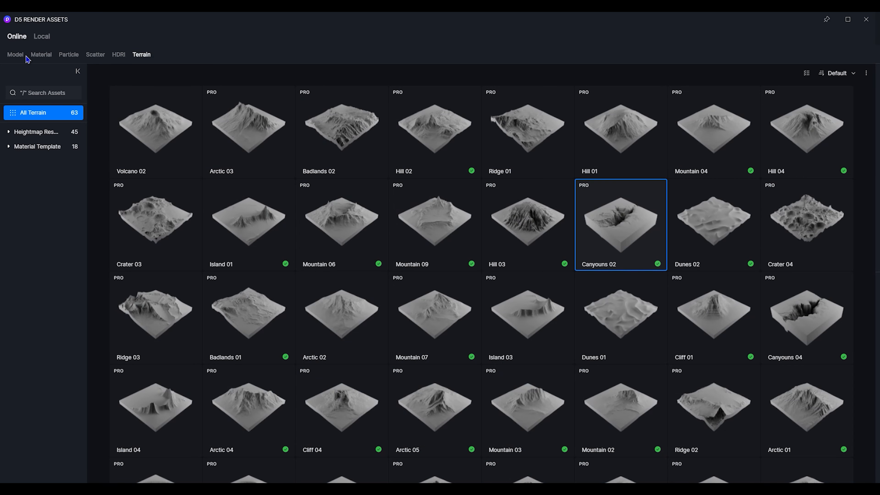
pyautogui.click(44, 294)
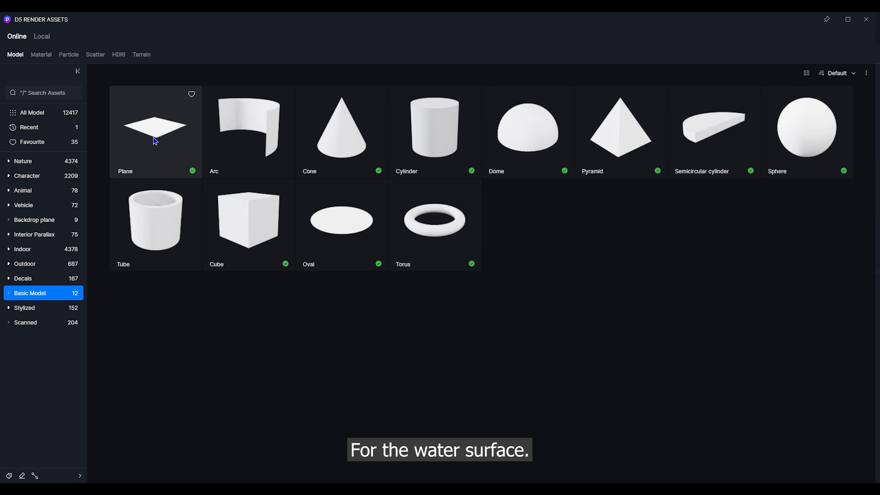
pyautogui.click(866, 19)
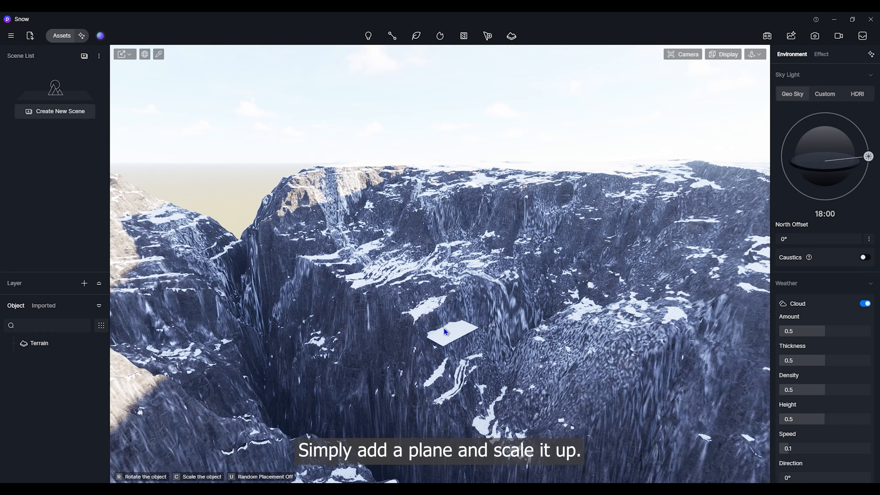
pyautogui.click(446, 332)
pyautogui.moveTo(416, 344); pyautogui.dragTo(329, 373)
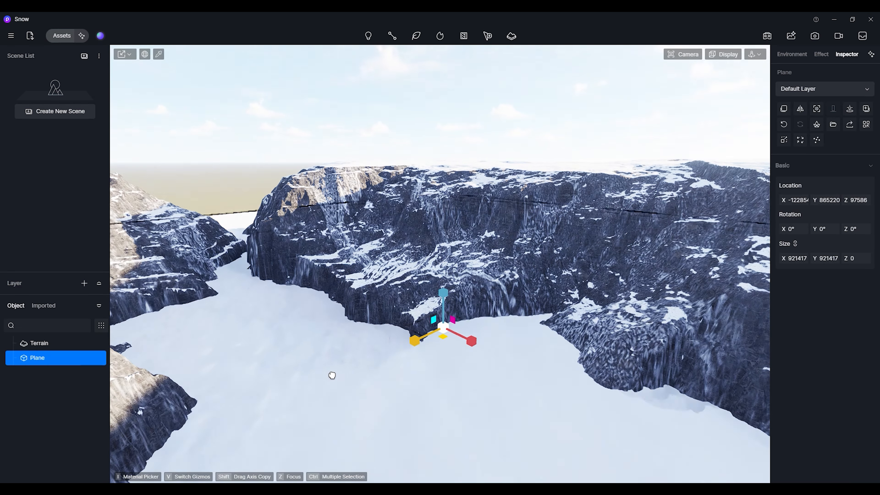
pyautogui.moveTo(365, 370); pyautogui.dragTo(438, 279, button='middle')
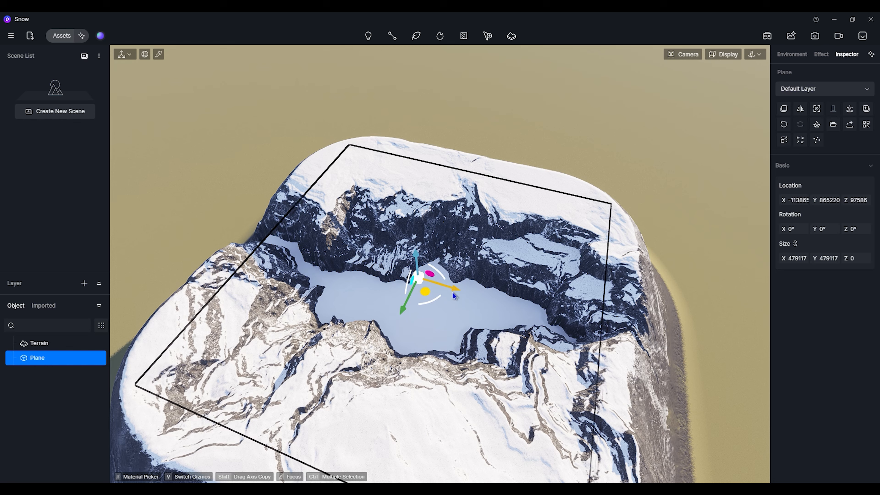
# Step: Shift the plane to about -115473 in X and adjust its height to about 116234 in Z
pyautogui.scroll(2, 453, 294)
pyautogui.moveTo(488, 304); pyautogui.dragTo(466, 302)
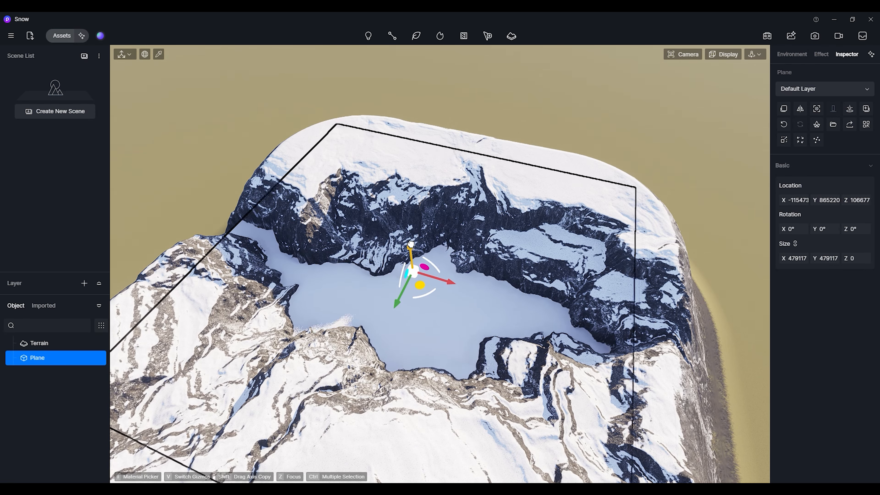
pyautogui.moveTo(410, 244); pyautogui.dragTo(418, 234)
pyautogui.moveTo(390, 288); pyautogui.dragTo(543, 318, button='right')
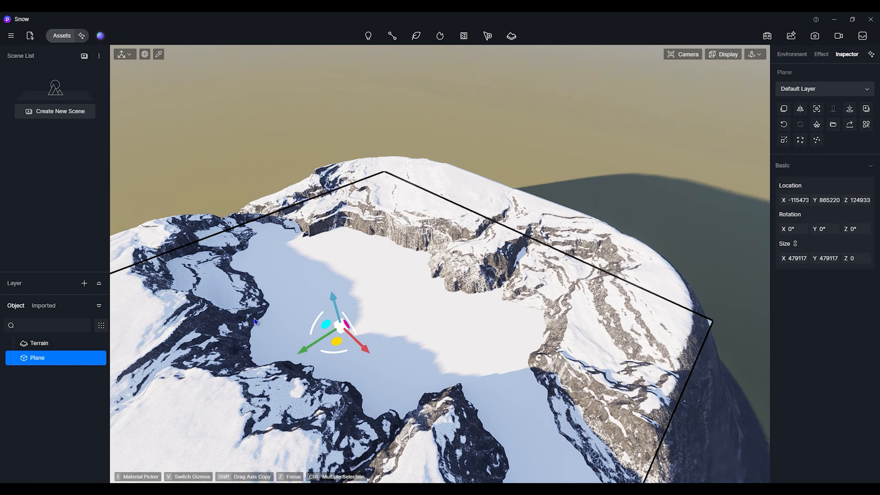
pyautogui.scroll(5, 232, 329)
pyautogui.moveTo(284, 394); pyautogui.dragTo(442, 239, button='right')
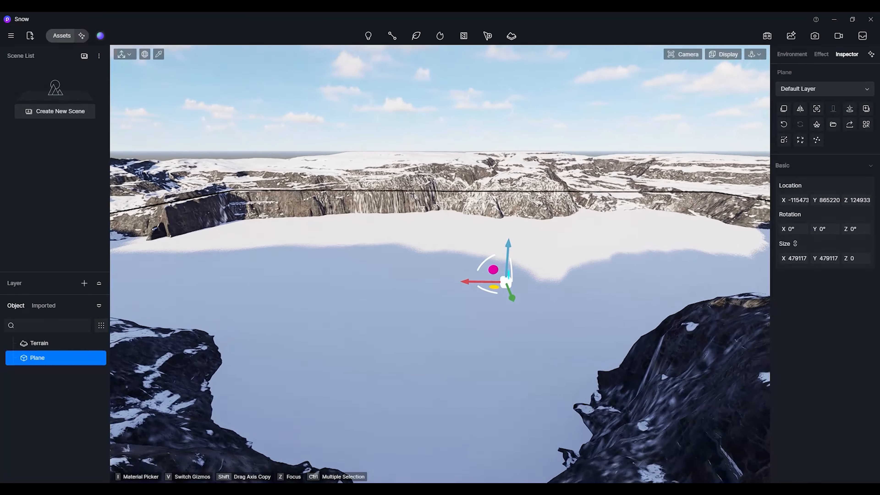
pyautogui.moveTo(648, 235); pyautogui.dragTo(639, 264)
pyautogui.scroll(-4, 366, 340)
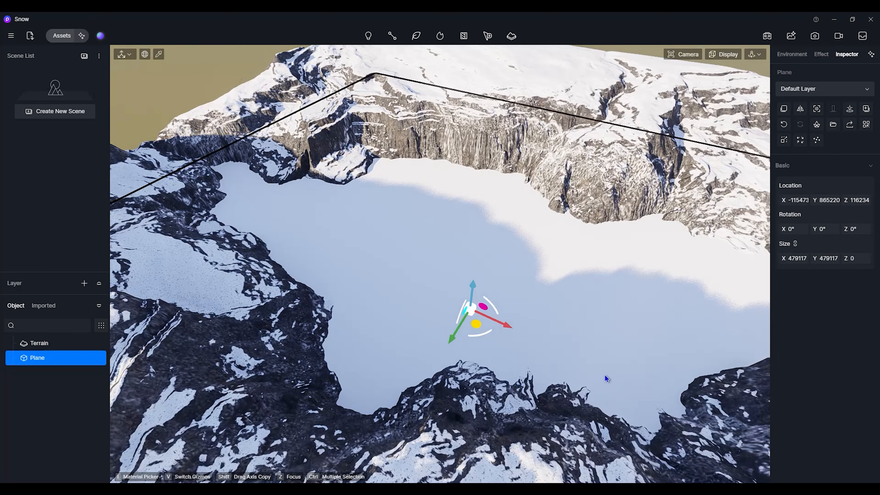
# Step: Lower the plane to about 114384 in Z, and save a low view across the basin as a new scene
pyautogui.moveTo(604, 375); pyautogui.dragTo(394, 337, button='middle')
pyautogui.moveTo(394, 337); pyautogui.dragTo(416, 475, button='right')
pyautogui.moveTo(156, 325)
pyautogui.mouseDown()
pyautogui.moveTo(160, 350)
pyautogui.moveTo(162, 338)
pyautogui.mouseUp()
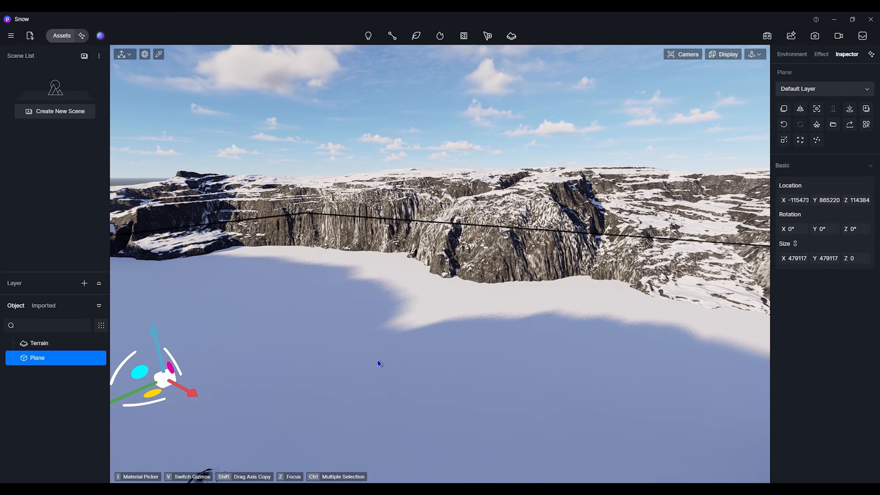
pyautogui.moveTo(380, 363); pyautogui.dragTo(498, 426, button='right')
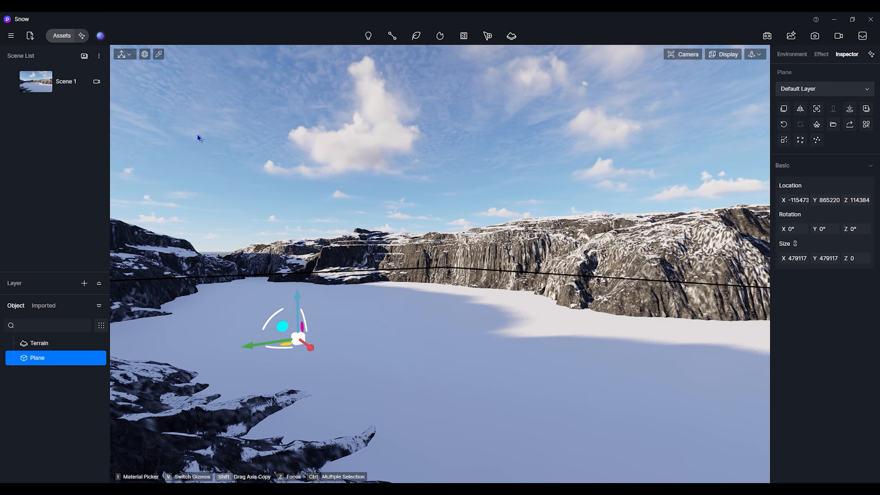
# Step: Apply a cyan water material from the online Water category to the plane
pyautogui.click(62, 36)
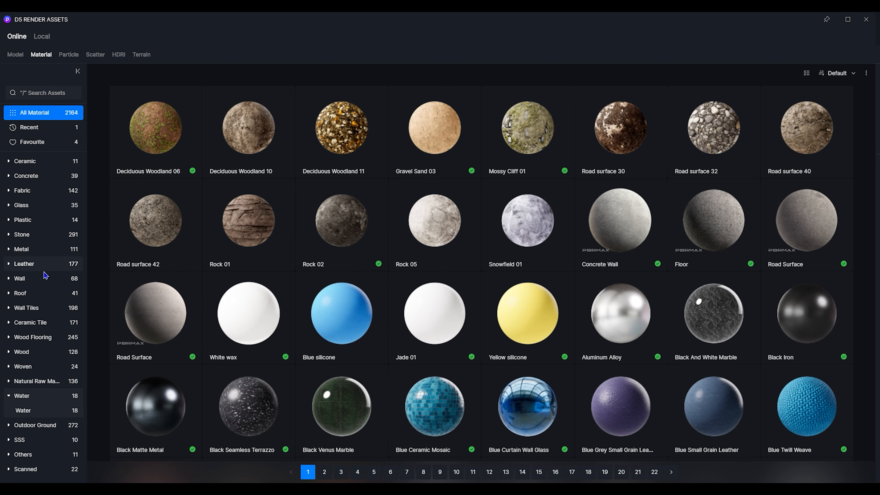
pyautogui.click(33, 401)
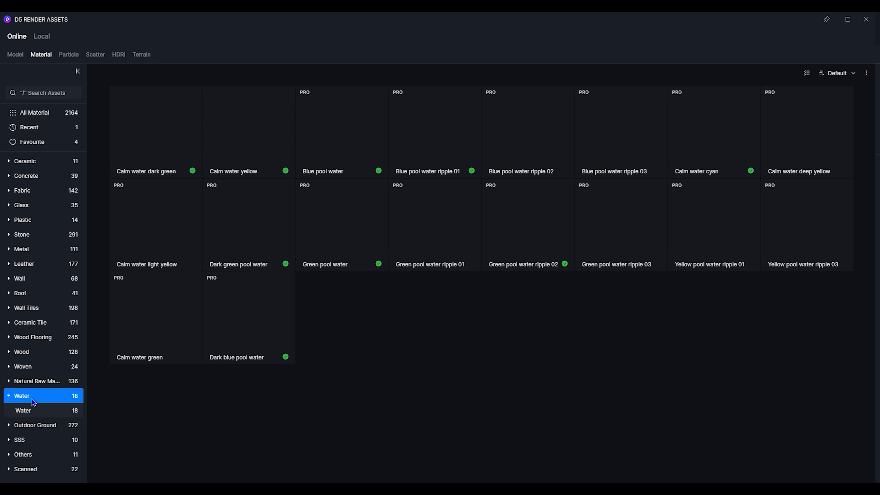
pyautogui.click(865, 19)
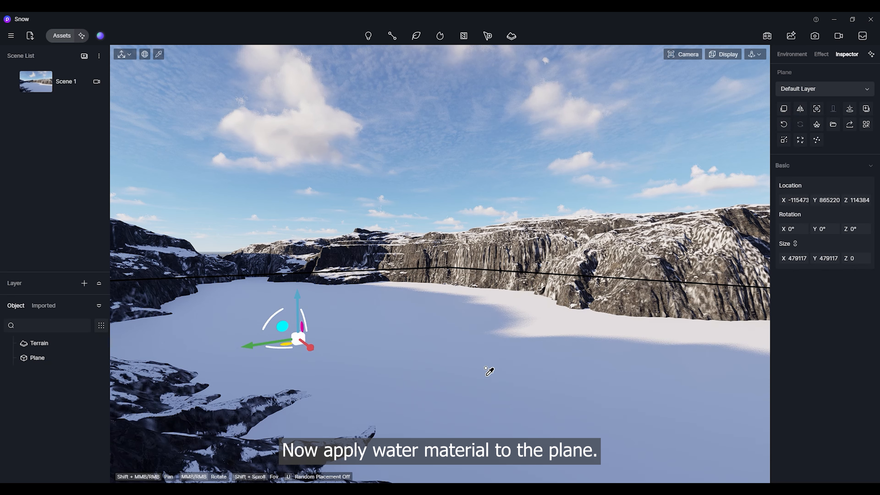
pyautogui.click(489, 366)
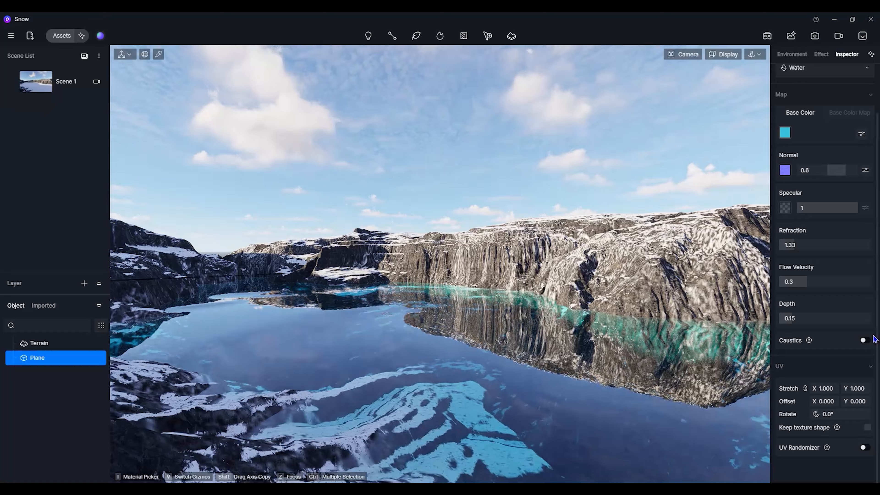
# Step: Set the water's flow velocity to 0.2, depth to 0.64 and UV stretch to 5, and update Scene 1
pyautogui.moveTo(792, 319); pyautogui.dragTo(811, 321)
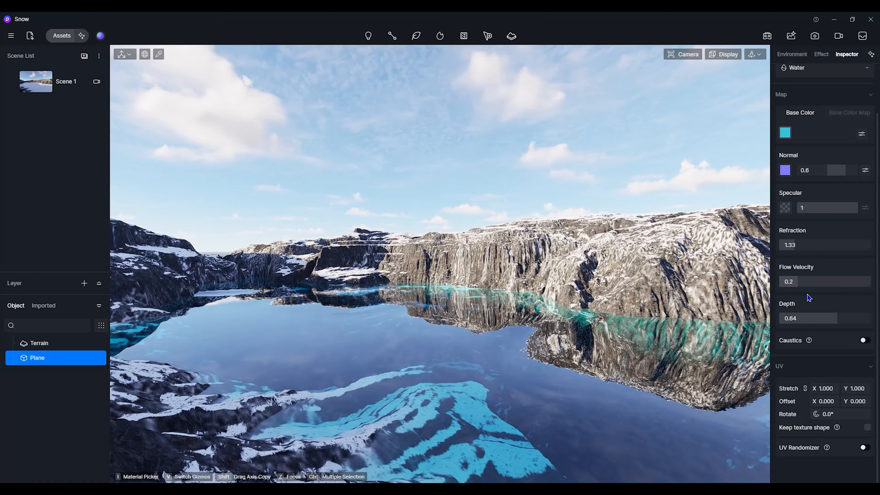
pyautogui.click(830, 388)
pyautogui.write('5')
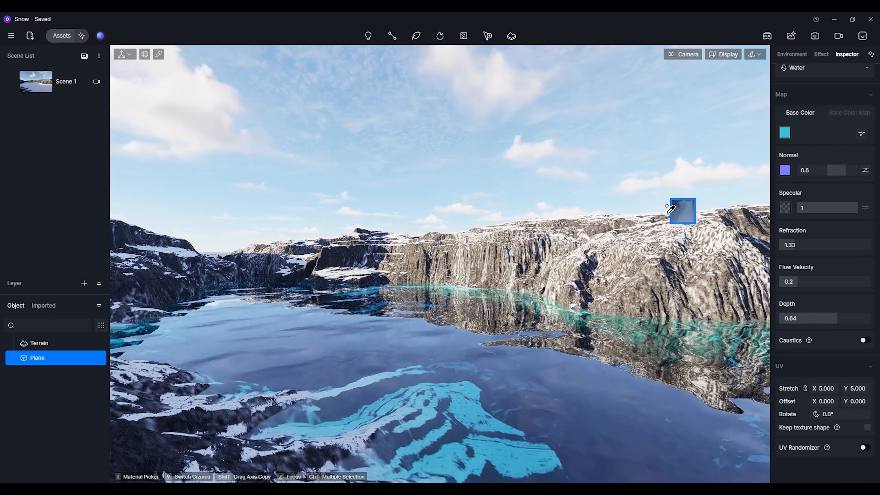
pyautogui.press('Escape')
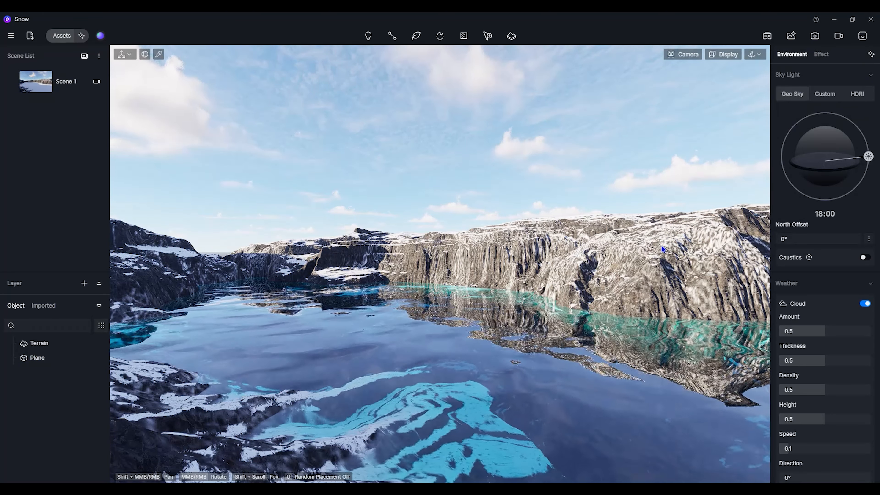
pyautogui.moveTo(19, 85)
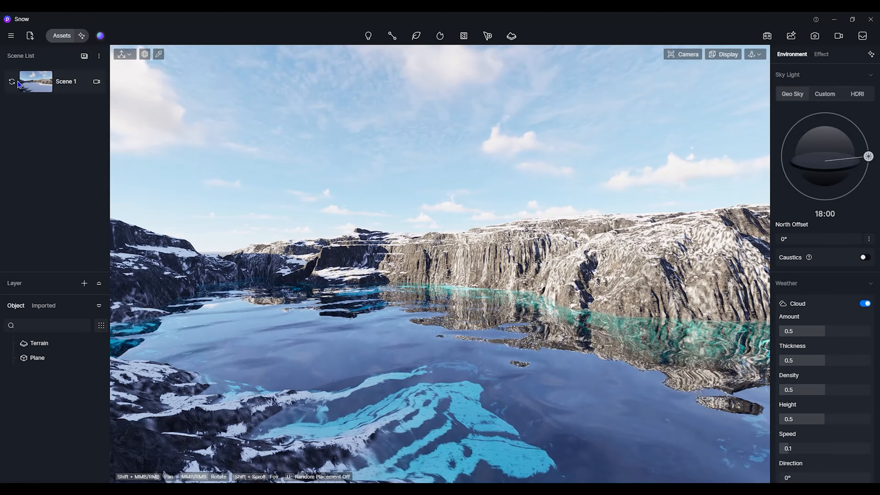
# Step: Set the edge falloff of the canyon terrain's height map to 45
pyautogui.scroll(-3, 428, 181)
pyautogui.moveTo(428, 181); pyautogui.dragTo(451, 196, button='middle')
pyautogui.scroll(-5, 452, 196)
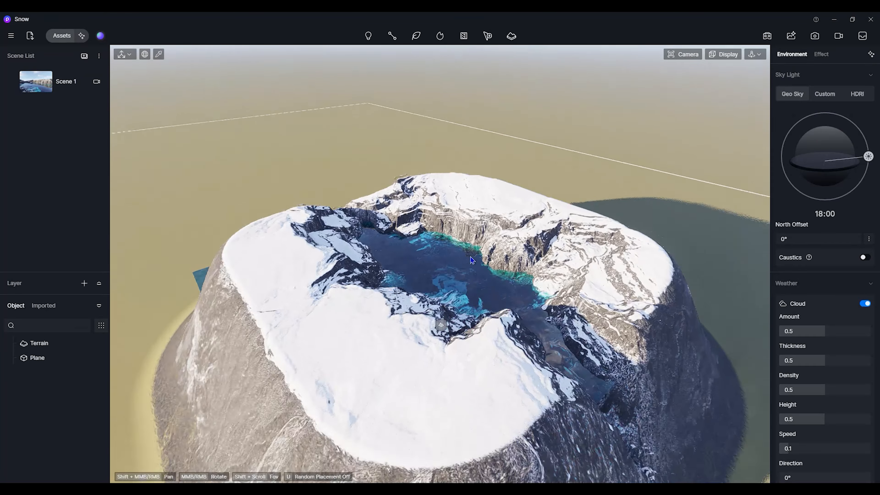
pyautogui.click(446, 313)
pyautogui.scroll(5, 468, 270)
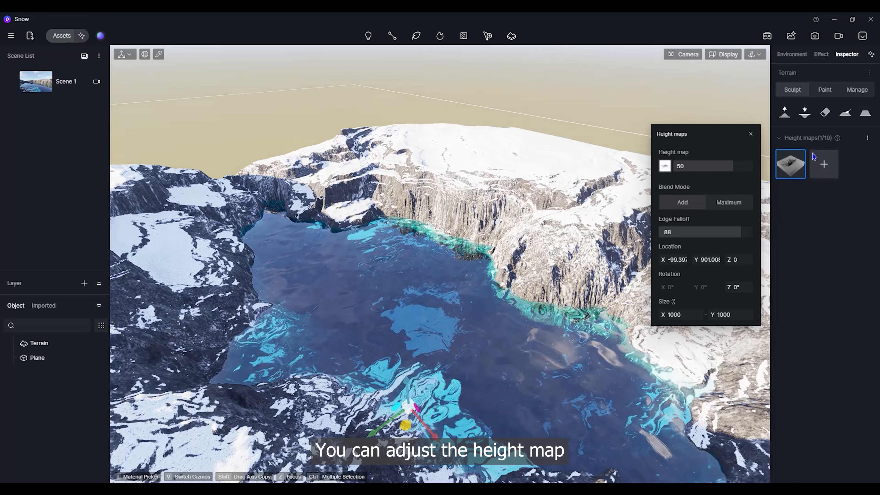
pyautogui.moveTo(733, 231); pyautogui.dragTo(699, 236)
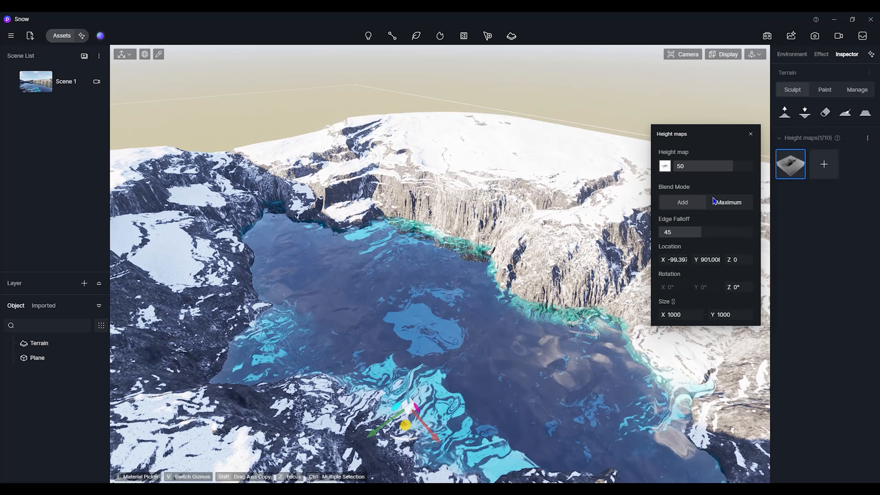
# Step: Try a height map value of 43 on the canyon terrain and reset it to 50
pyautogui.moveTo(719, 169); pyautogui.dragTo(714, 169)
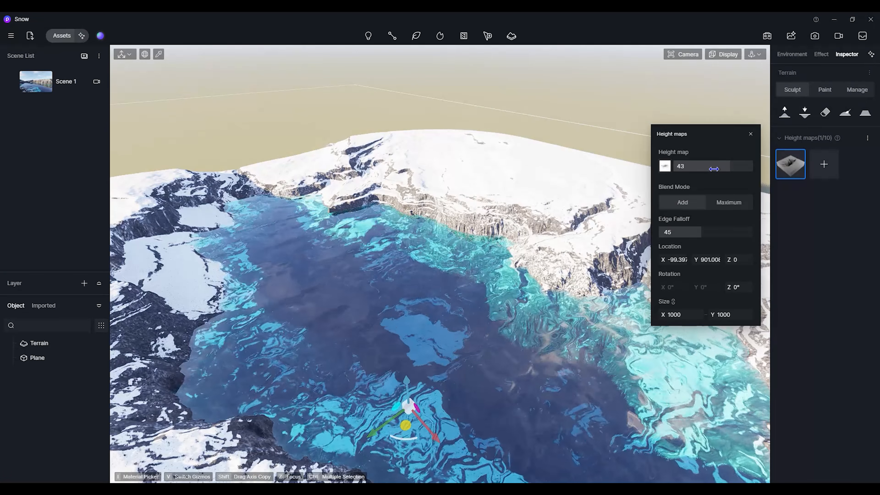
pyautogui.click(713, 169)
pyautogui.write('50')
pyautogui.press('Return')
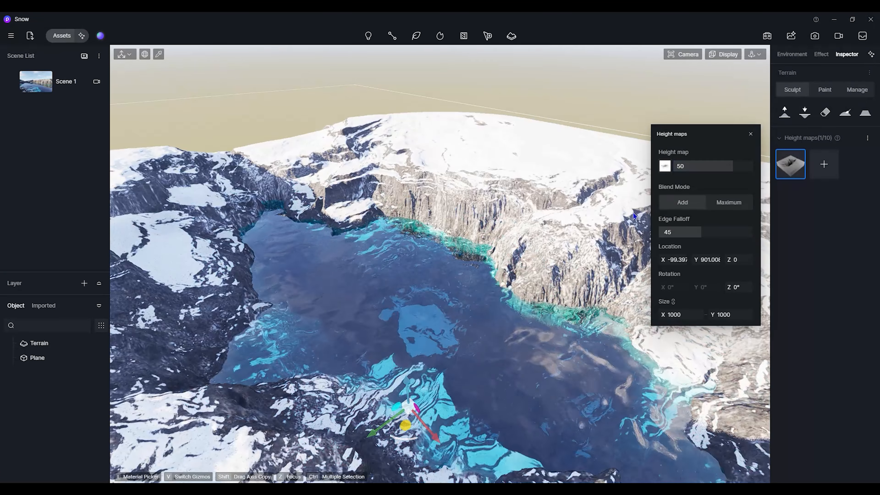
# Step: Set the terrain slope texture's range to 4.4 and its weathering to 100
pyautogui.click(750, 134)
pyautogui.click(824, 89)
pyautogui.click(865, 241)
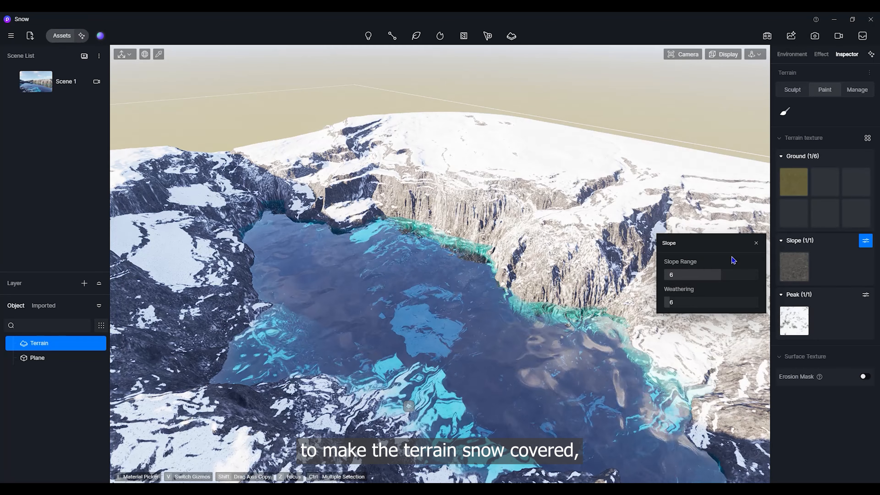
pyautogui.moveTo(709, 274); pyautogui.dragTo(764, 302)
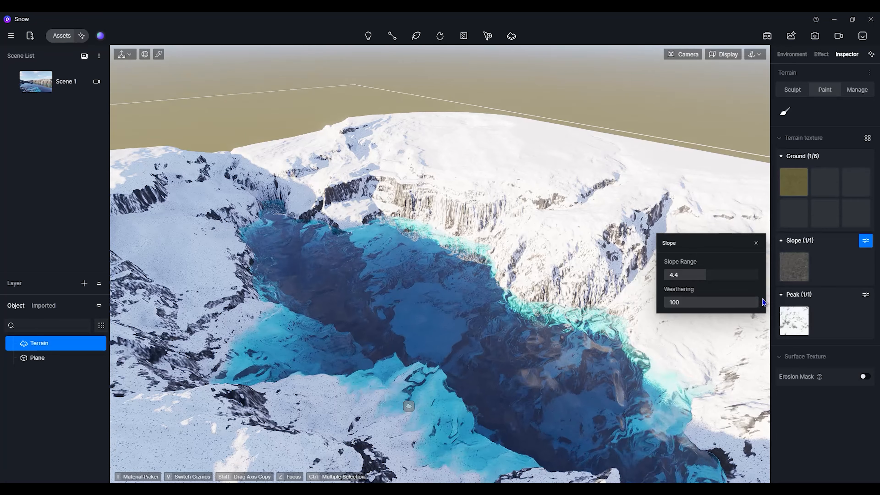
pyautogui.click(755, 243)
# Step: Return to the Scene 1 view and examine how the water meets the snowy canyon edges from several angles
pyautogui.click(71, 83)
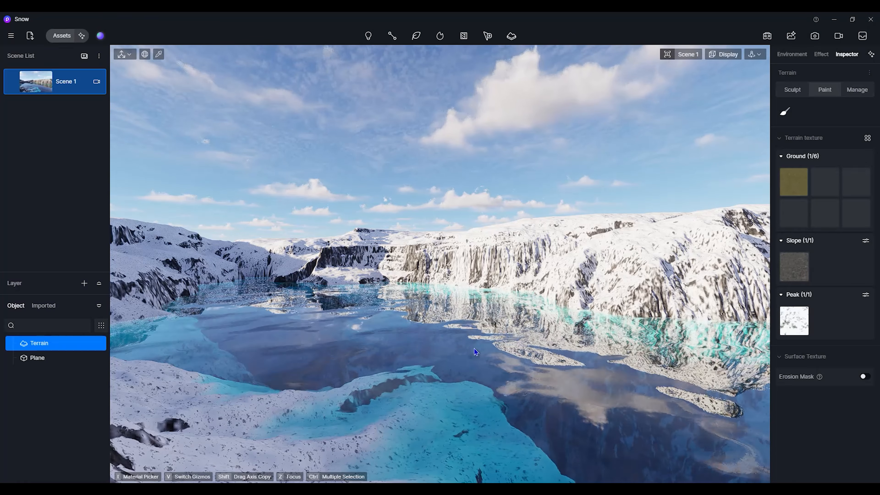
pyautogui.press('s')
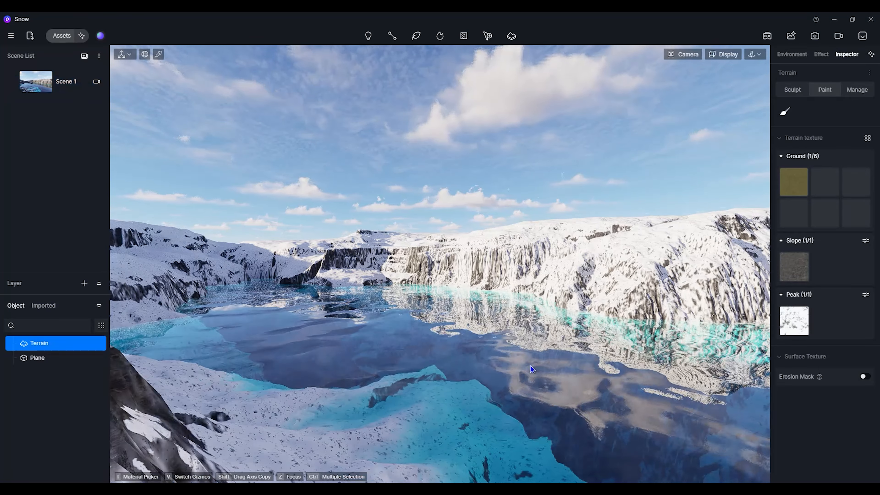
pyautogui.press('e')
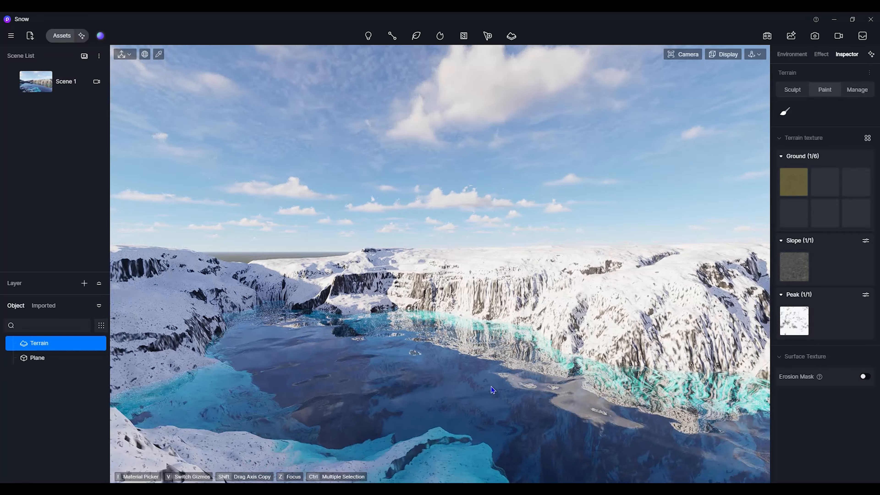
pyautogui.press('s')
pyautogui.press('e')
pyautogui.moveTo(447, 335); pyautogui.dragTo(424, 296, button='right')
pyautogui.moveTo(323, 297); pyautogui.dragTo(662, 226, button='right')
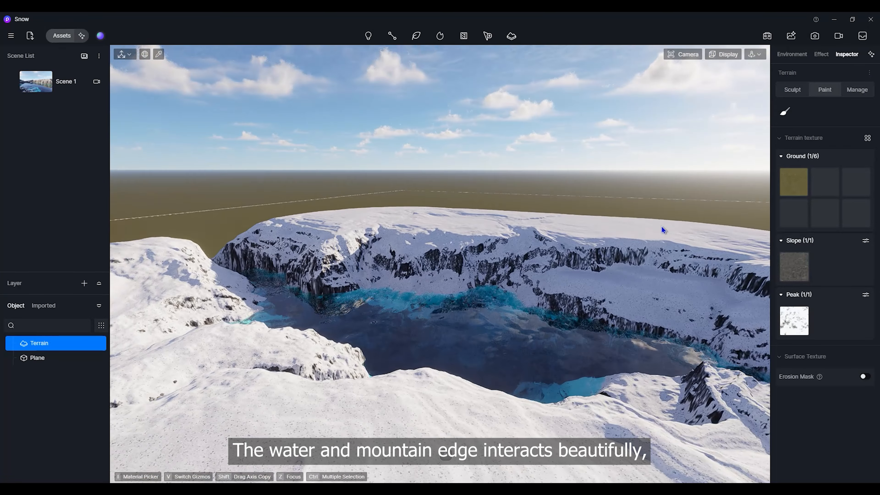
pyautogui.scroll(3, 574, 287)
pyautogui.moveTo(574, 287); pyautogui.dragTo(558, 225, button='right')
pyautogui.moveTo(570, 383); pyautogui.dragTo(563, 374, button='right')
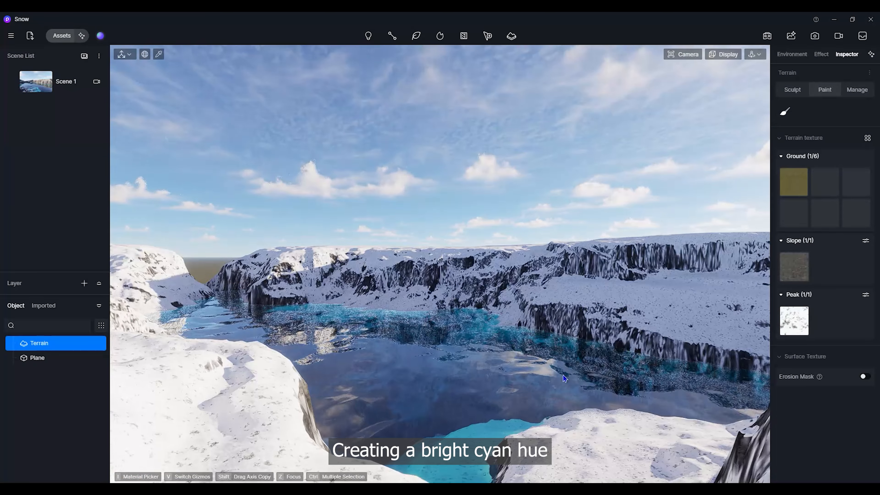
pyautogui.scroll(3, 556, 381)
pyautogui.moveTo(543, 347); pyautogui.dragTo(644, 347, button='right')
pyautogui.scroll(3, 602, 370)
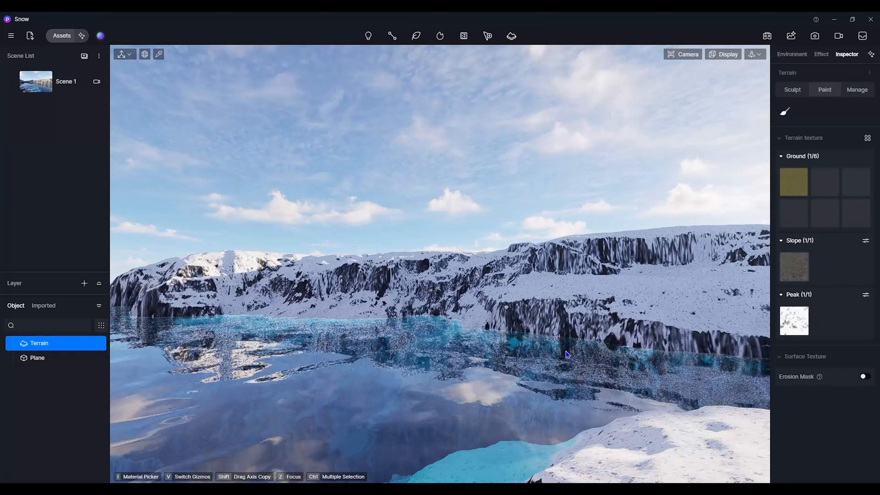
pyautogui.moveTo(565, 351); pyautogui.dragTo(561, 384, button='right')
# Step: From the Scene 1 view, try a UV stretch of 10 on the water material and settle on 8
pyautogui.click(57, 86)
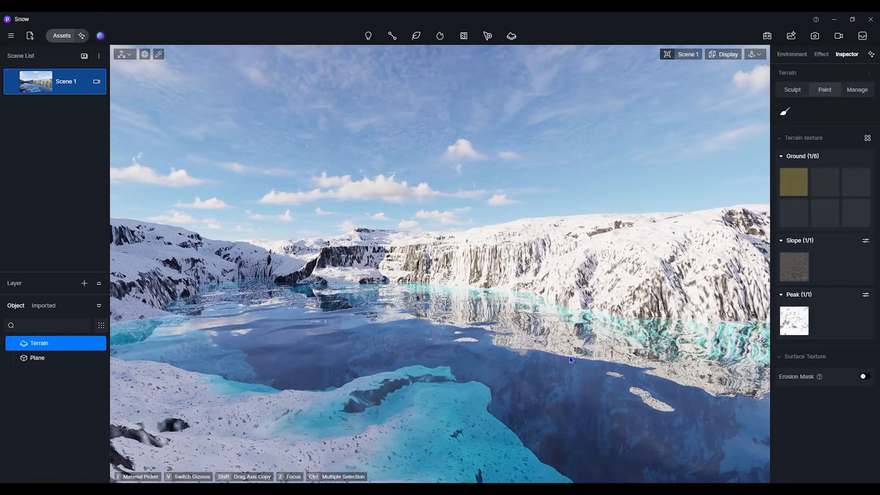
pyautogui.click(569, 357)
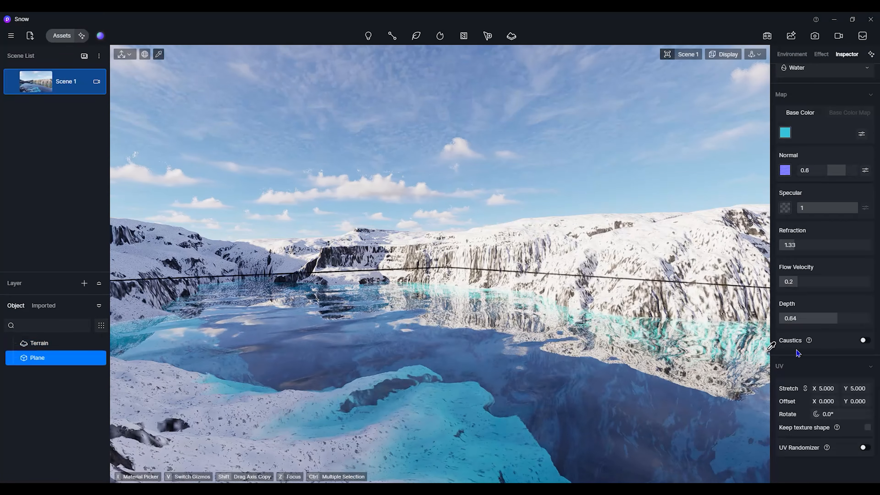
pyautogui.click(826, 388)
pyautogui.write('10')
pyautogui.press('Return')
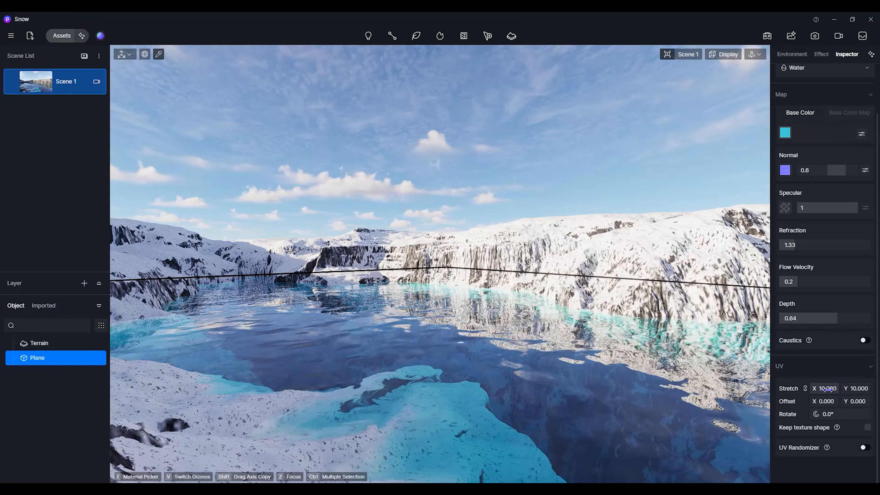
pyautogui.write('8')
pyautogui.press('Return')
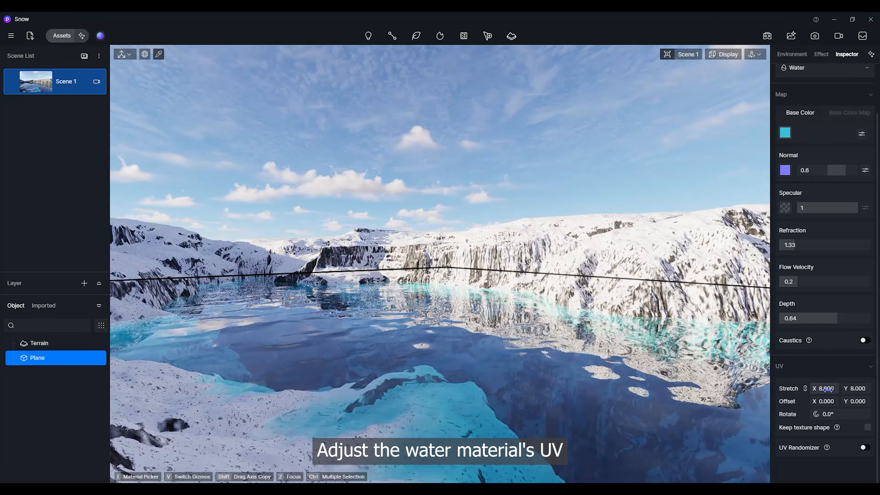
# Step: Switch to Fly navigation, reframe the camera higher over the lake and update Scene 1
pyautogui.click(755, 54)
pyautogui.click(727, 82)
pyautogui.press('e')
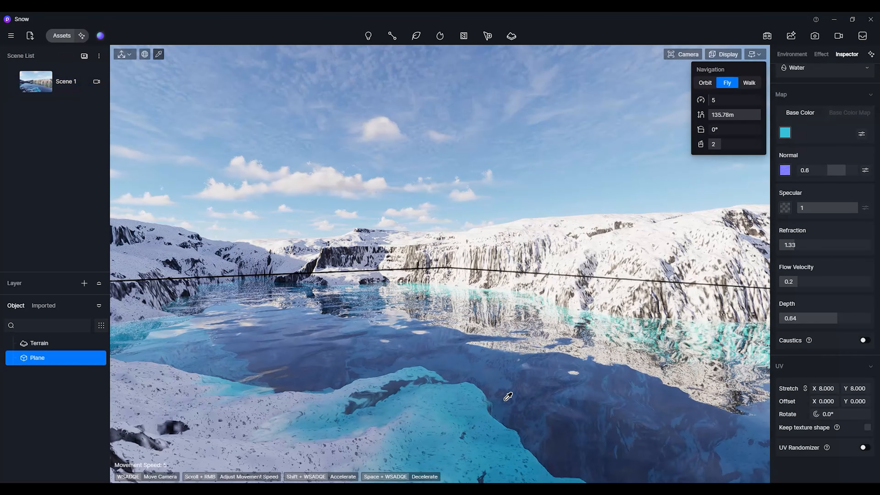
pyautogui.press('e')
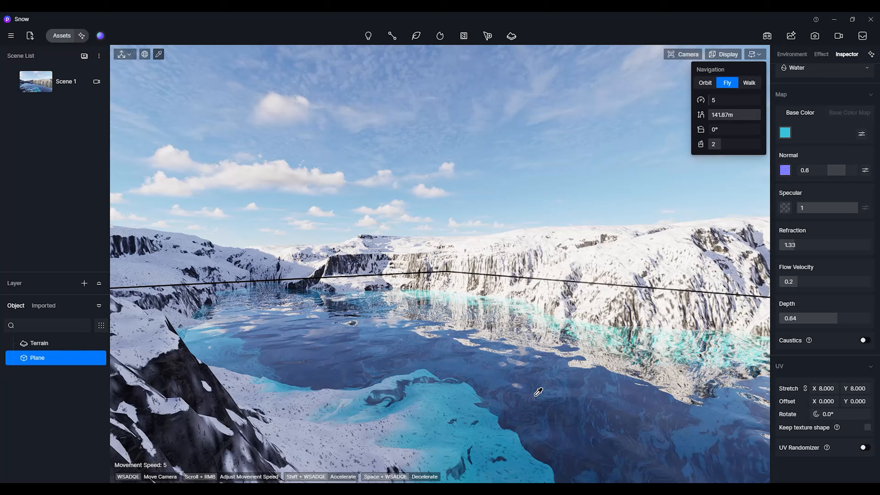
pyautogui.moveTo(538, 392); pyautogui.dragTo(585, 392, button='right')
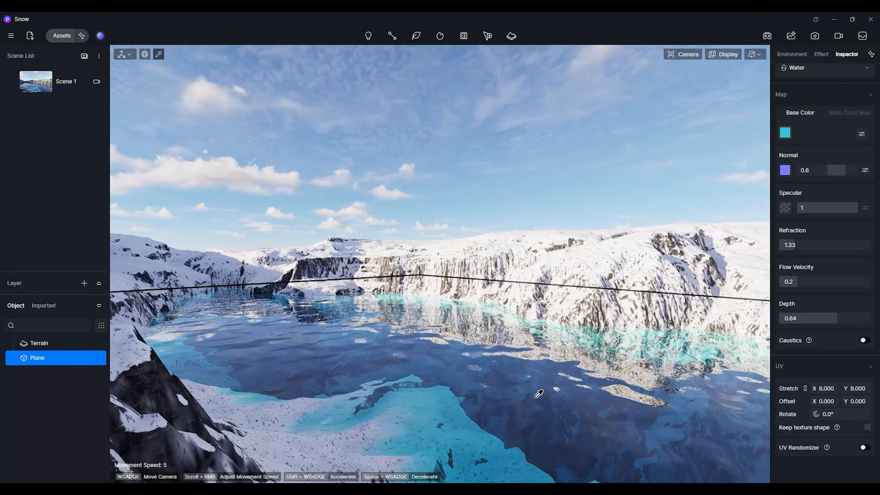
pyautogui.moveTo(536, 403)
pyautogui.mouseDown(button='right')
pyautogui.moveTo(596, 405)
pyautogui.moveTo(541, 400)
pyautogui.moveTo(501, 433)
pyautogui.moveTo(531, 412)
pyautogui.mouseUp(button='right')
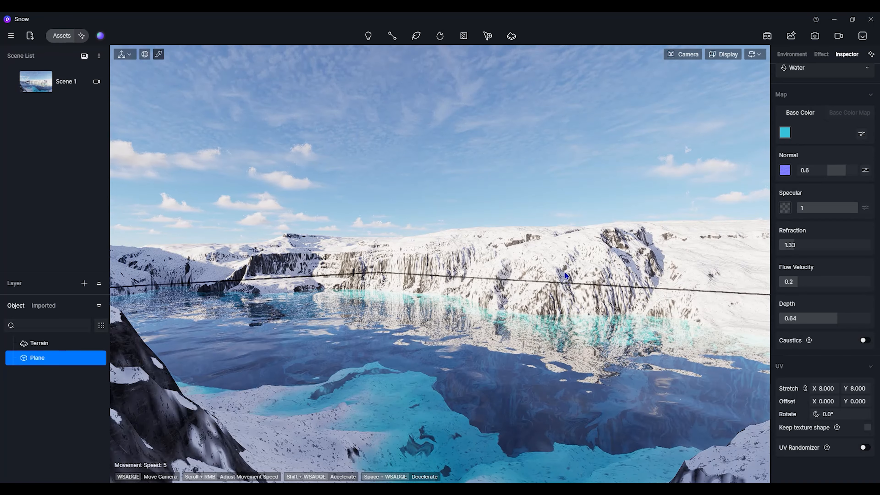
# Step: Apply the first Exterior-Overcast environment preset from the D5 Curated presets in Studio
pyautogui.click(580, 227)
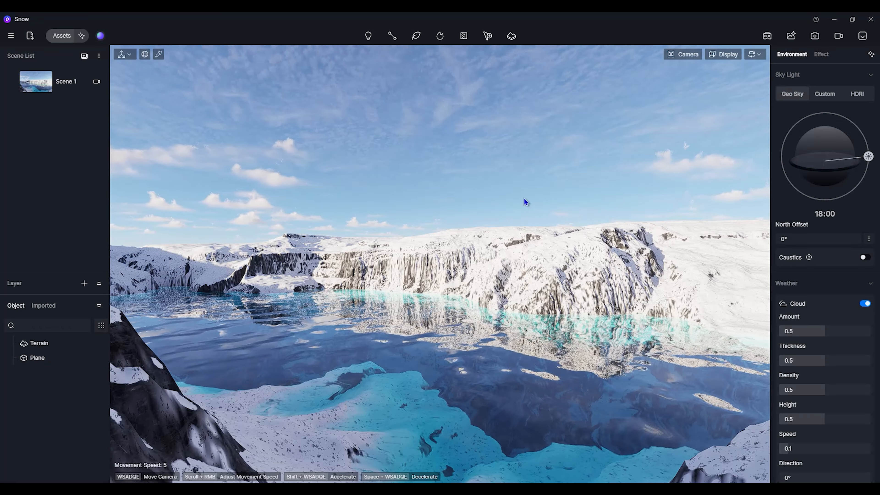
pyautogui.click(100, 35)
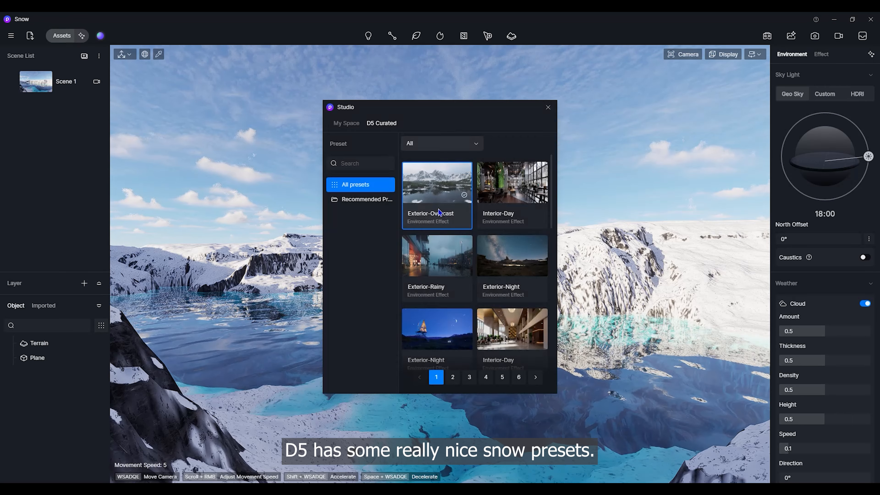
pyautogui.click(439, 206)
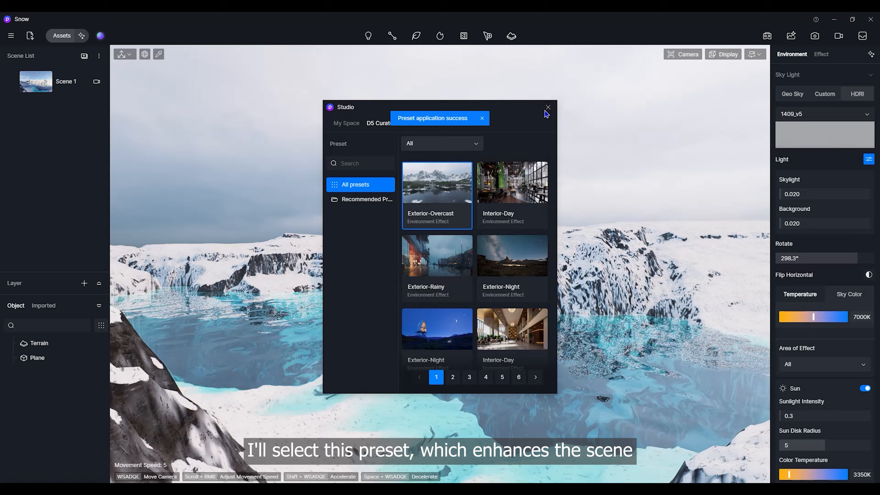
pyautogui.click(547, 108)
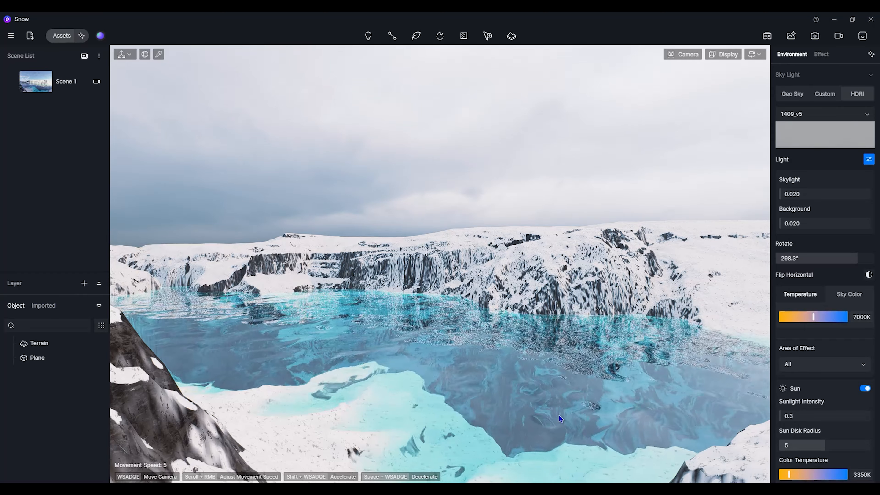
# Step: Set the water material's depth to 1 and update Scene 1
pyautogui.click(685, 362)
pyautogui.moveTo(828, 315); pyautogui.dragTo(857, 316)
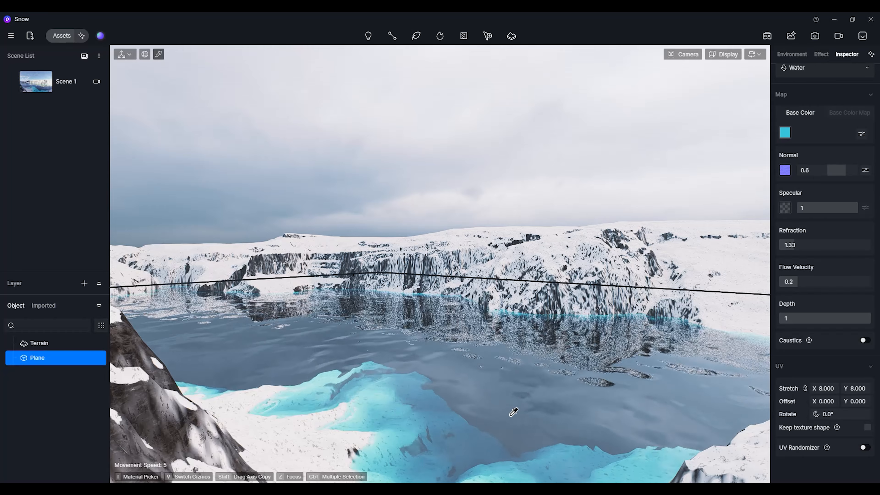
pyautogui.click(271, 134)
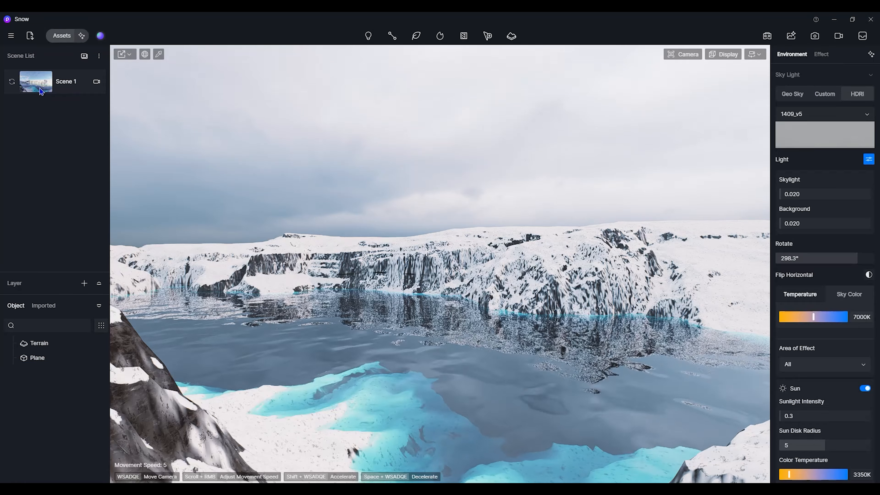
# Step: Raise the water plane to a Z location of about 119143 and return to the Scene 1 view
pyautogui.moveTo(433, 323); pyautogui.dragTo(424, 228, button='right')
pyautogui.click(465, 304)
pyautogui.moveTo(265, 272); pyautogui.dragTo(268, 253)
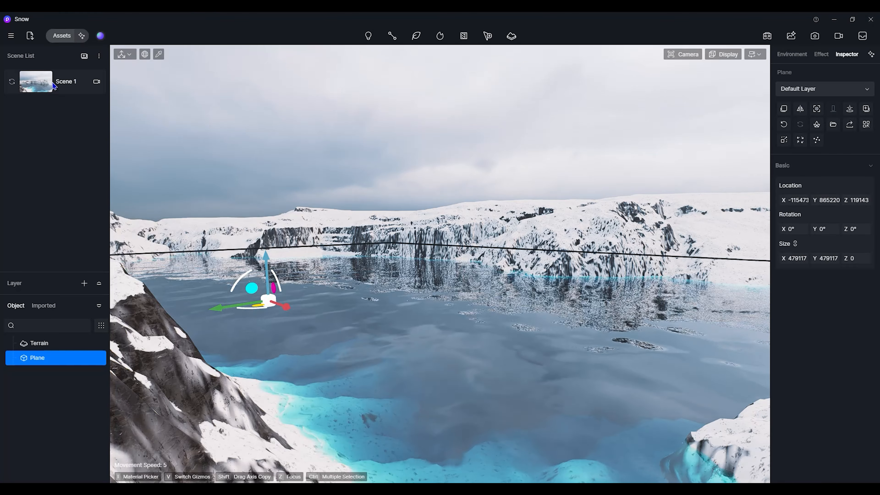
pyautogui.press('1')
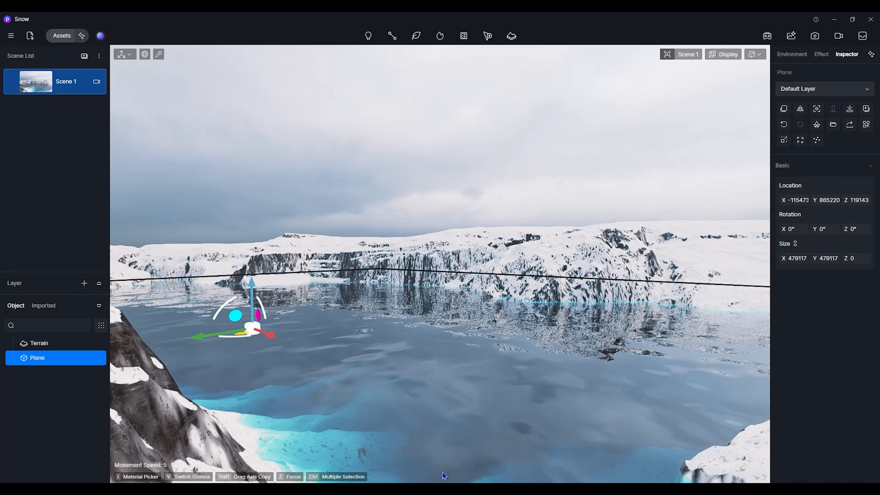
pyautogui.click(496, 223)
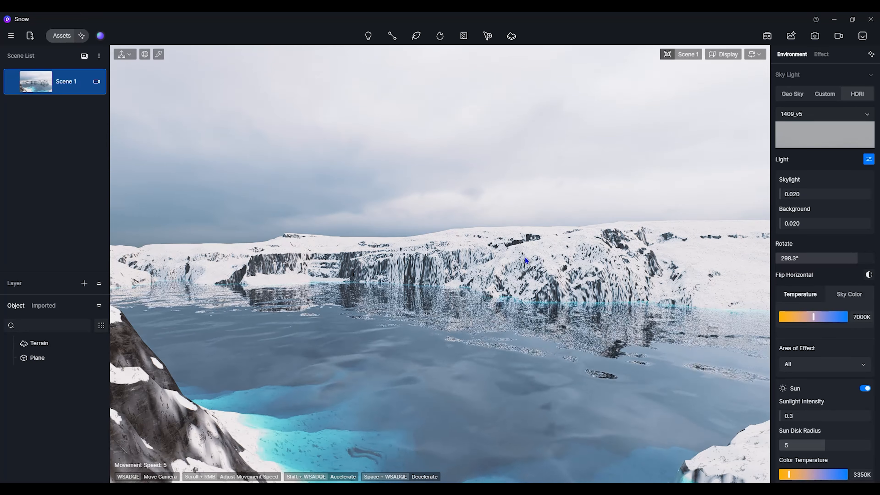
# Step: Switch to Orbit navigation and set the canyon terrain's height map value to 60
pyautogui.moveTo(457, 300); pyautogui.dragTo(422, 398, button='right')
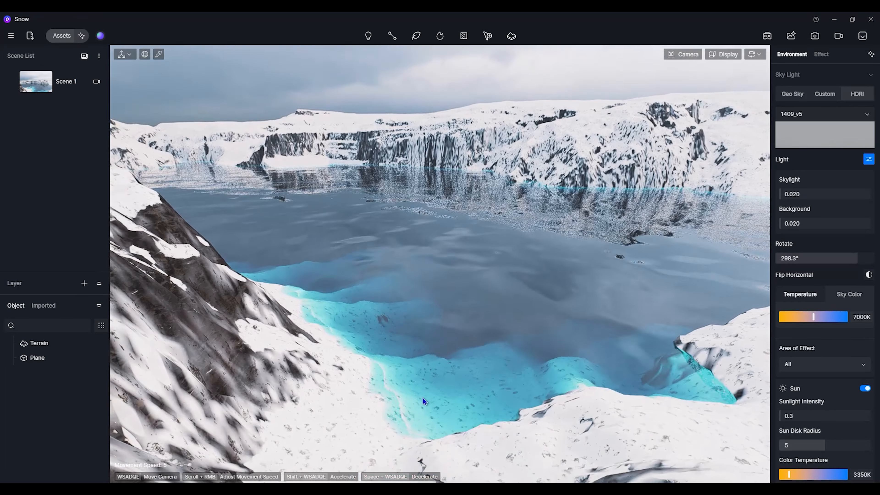
pyautogui.click(750, 55)
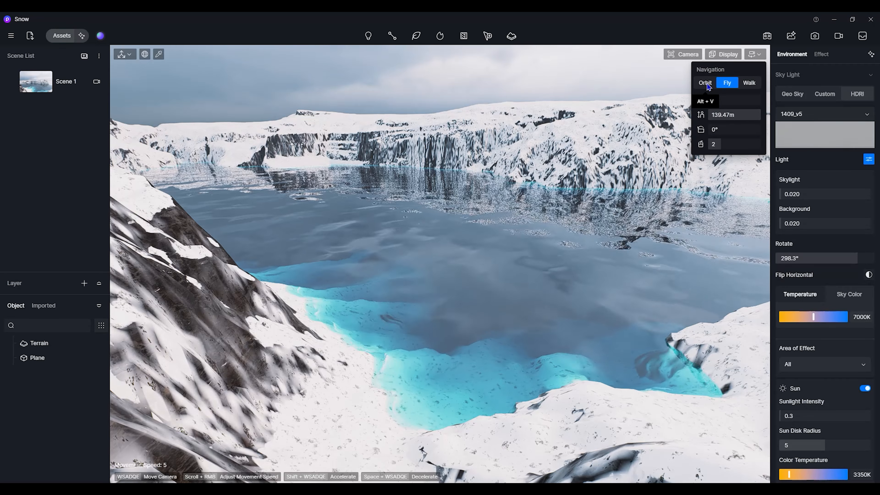
pyautogui.click(706, 83)
pyautogui.scroll(-6, 476, 317)
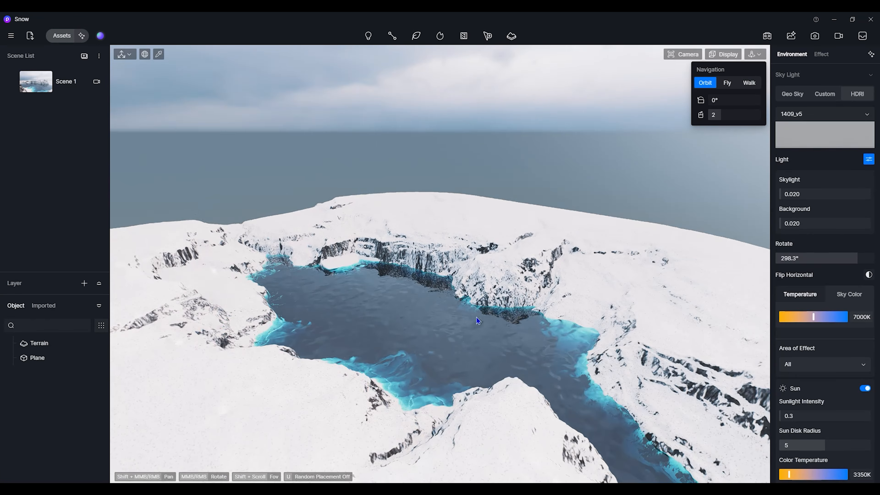
pyautogui.click(443, 364)
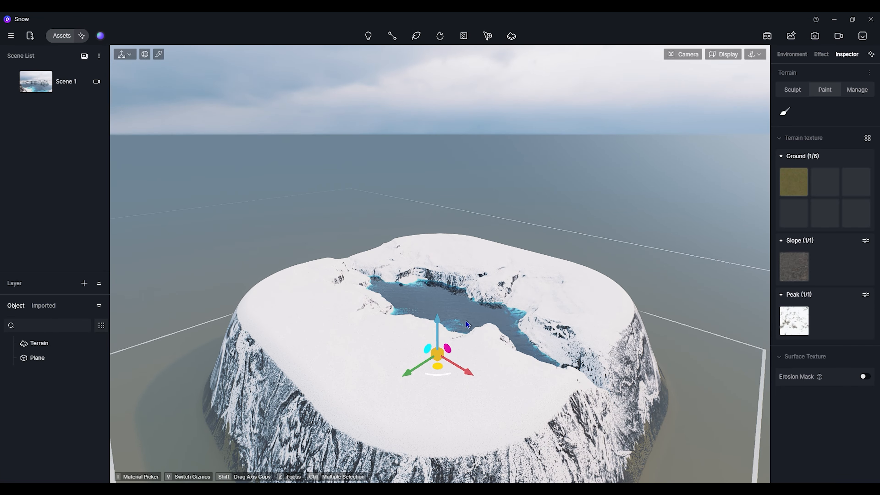
pyautogui.scroll(5, 465, 321)
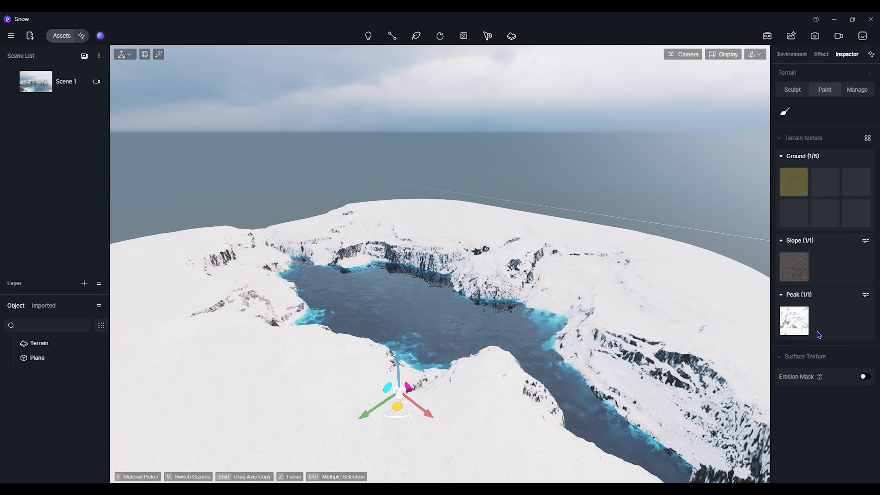
pyautogui.click(793, 91)
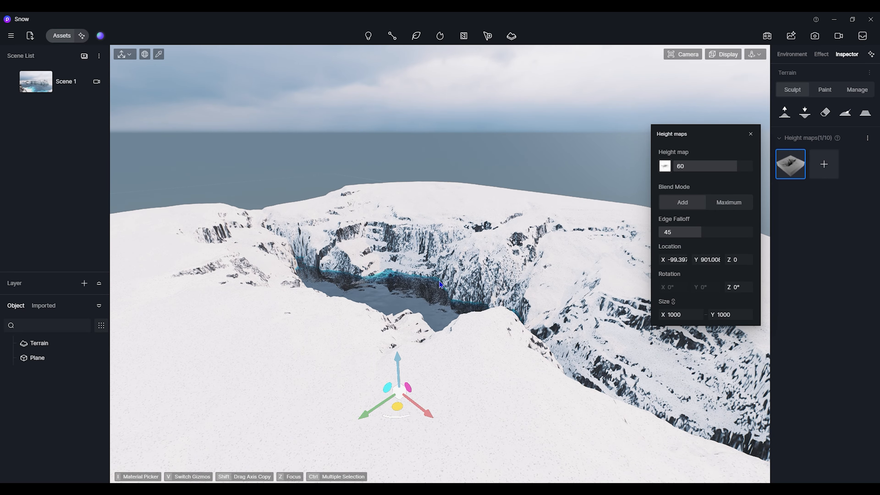
# Step: Reduce the edge falloff of the canyon terrain's height map to 9
pyautogui.scroll(5, 439, 282)
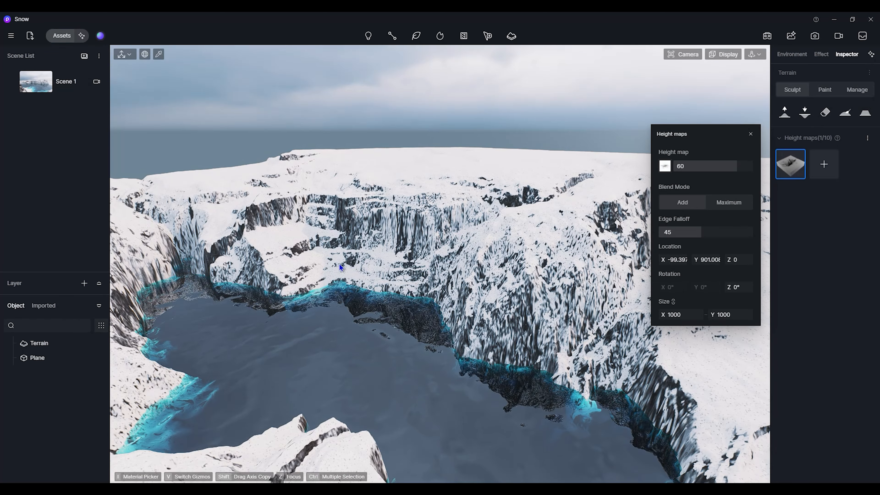
pyautogui.moveTo(701, 232); pyautogui.dragTo(670, 233)
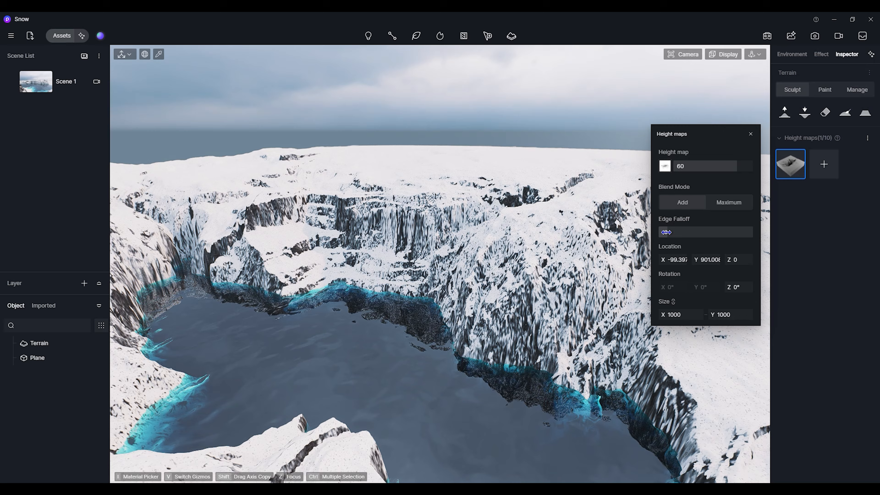
pyautogui.scroll(-5, 380, 460)
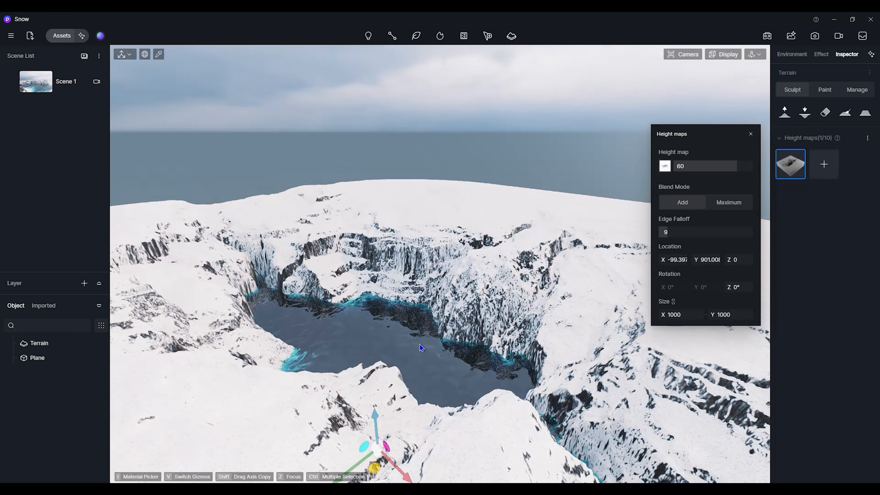
# Step: Raise the water plane vertically to lift the lake level within the taller canyon
pyautogui.click(341, 338)
pyautogui.moveTo(332, 330); pyautogui.dragTo(334, 306)
pyautogui.moveTo(333, 307); pyautogui.dragTo(502, 357, button='right')
pyautogui.scroll(5, 320, 351)
pyautogui.scroll(3, 320, 319)
pyautogui.moveTo(627, 359); pyautogui.dragTo(532, 334, button='middle')
# Step: Return to the Scene 1 view and reframe the camera across the lake between the snowy foreground slopes
pyautogui.click(53, 82)
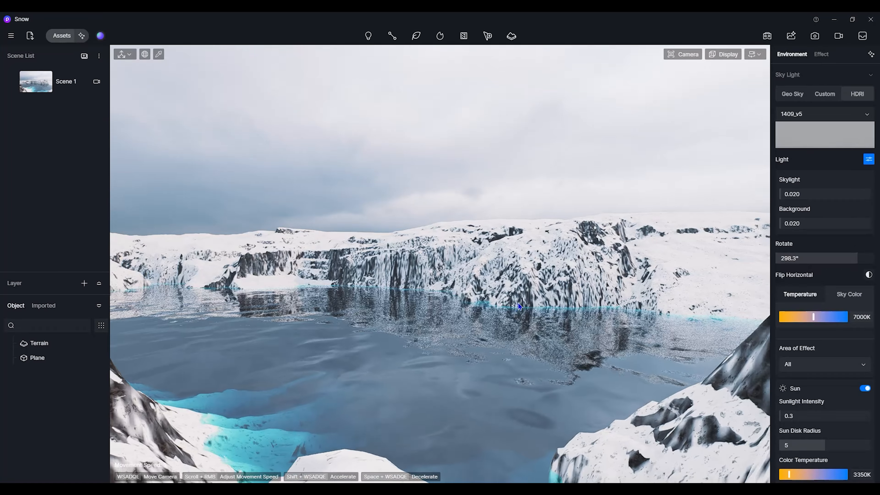
pyautogui.scroll(-3, 493, 313)
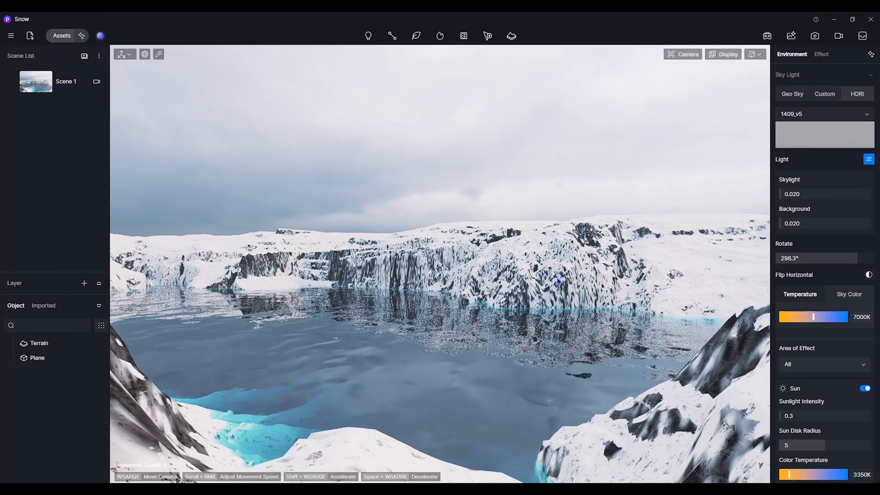
pyautogui.moveTo(439, 263); pyautogui.dragTo(387, 239, button='right')
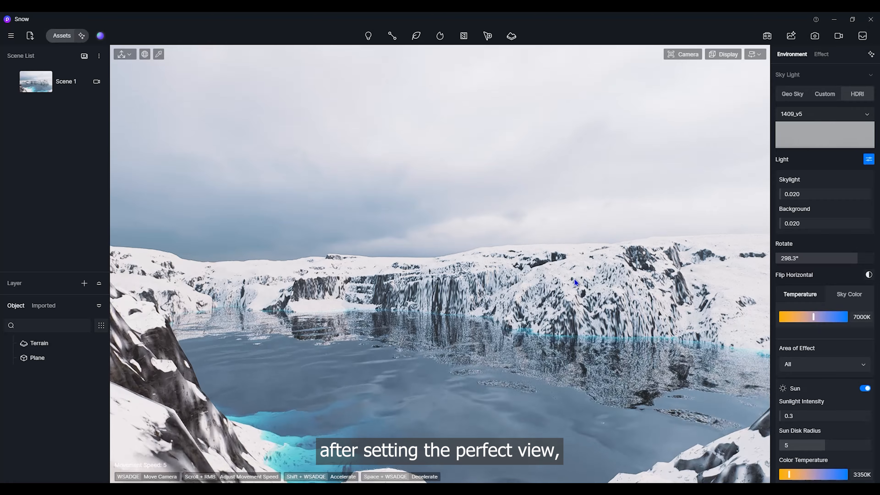
# Step: Turn on precipitation, shift it toward snow, and set strength to 0.97, puddle to 0.69 and snow flake size to 0.83
pyautogui.moveTo(548, 321); pyautogui.dragTo(514, 301, button='right')
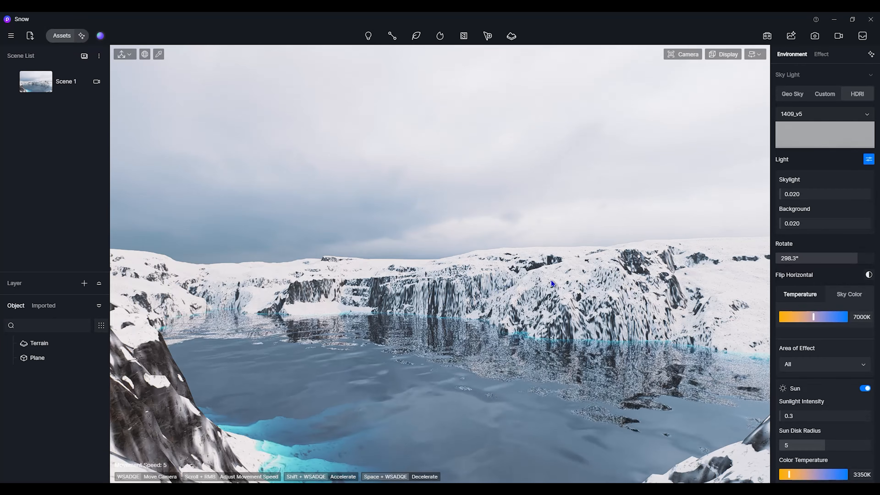
pyautogui.scroll(-10, 835, 338)
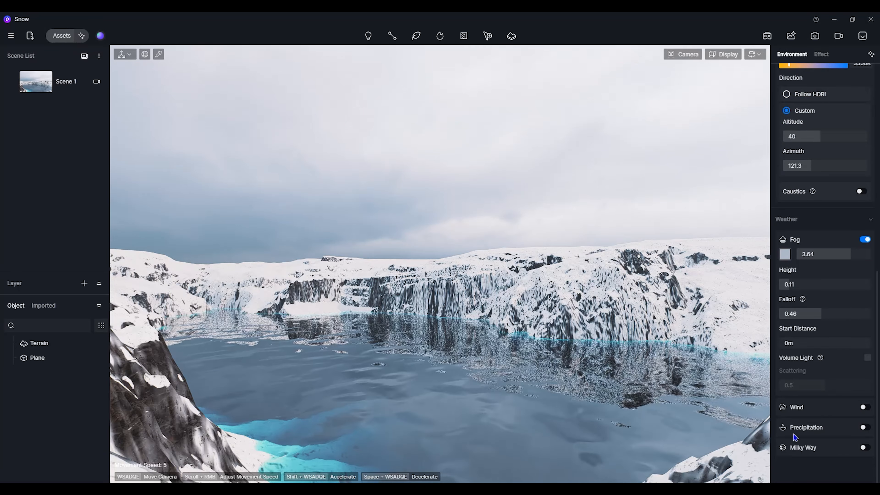
pyautogui.scroll(-2, 840, 432)
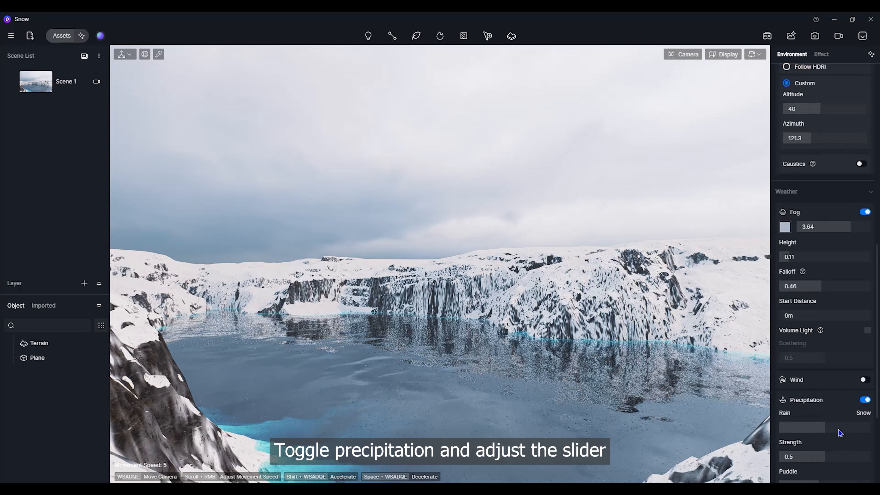
pyautogui.moveTo(831, 402); pyautogui.dragTo(852, 403)
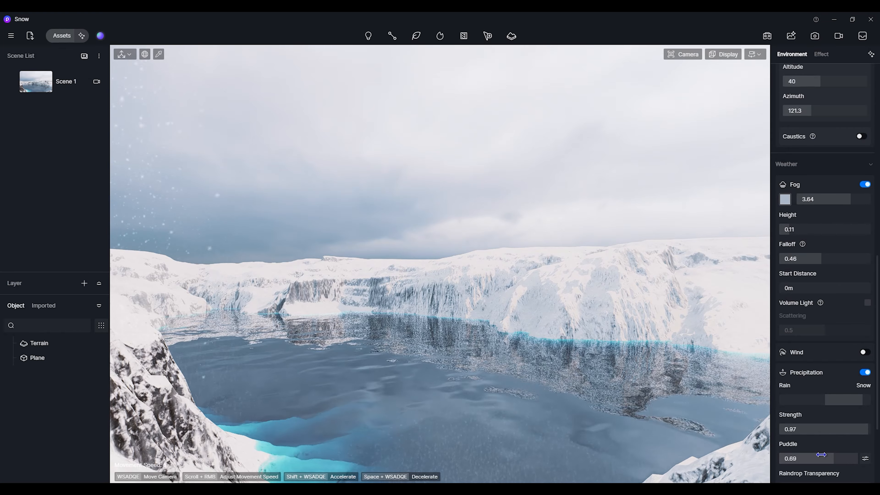
pyautogui.scroll(-3, 815, 382)
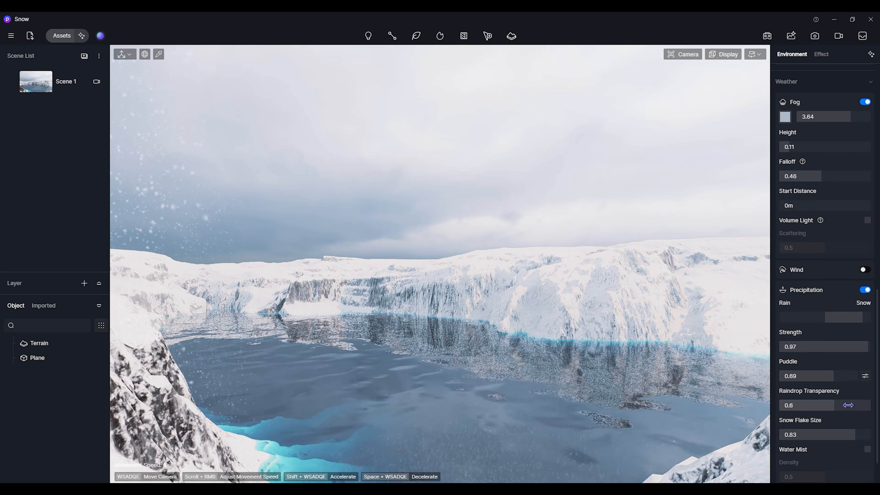
# Step: Check the snowfall from another angle across the lake and return to the saved Scene 1 view
pyautogui.moveTo(440, 264); pyautogui.dragTo(194, 229, button='right')
pyautogui.moveTo(243, 249); pyautogui.dragTo(277, 217, button='right')
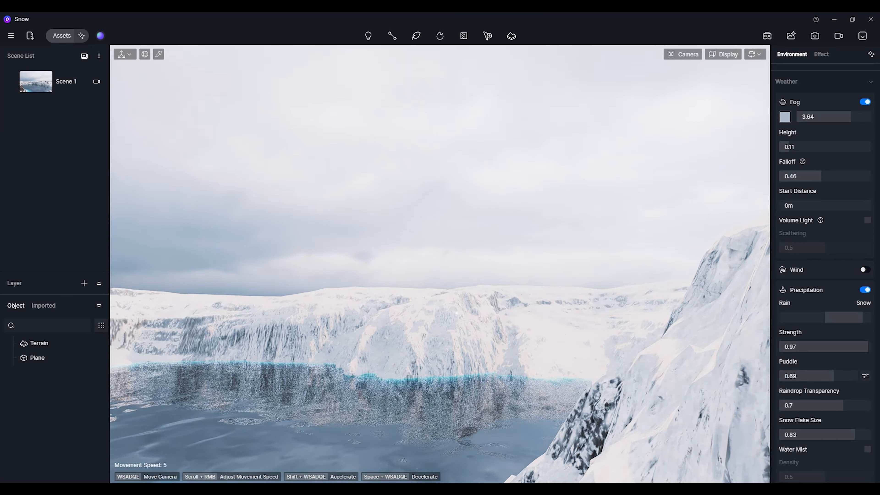
pyautogui.click(53, 89)
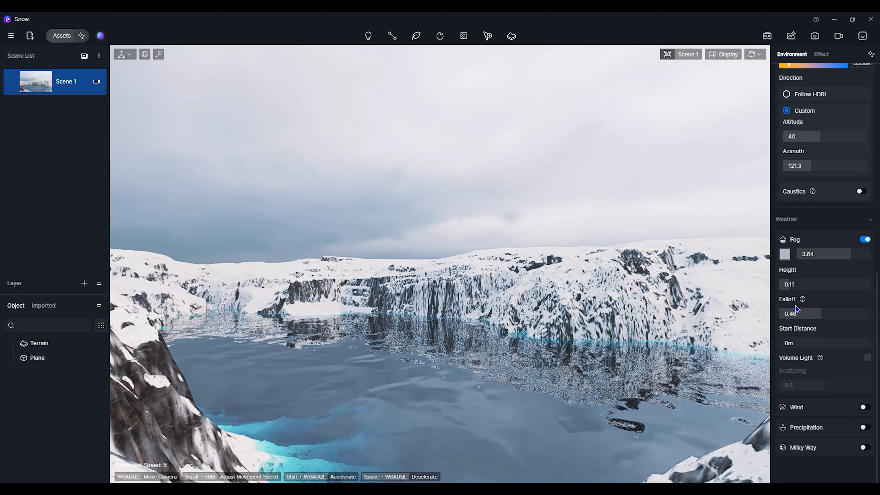
# Step: Rotate the HDRI sky to 233.3° and enable snow precipitation with strength 1 and snow flake size 0.89
pyautogui.scroll(10, 805, 181)
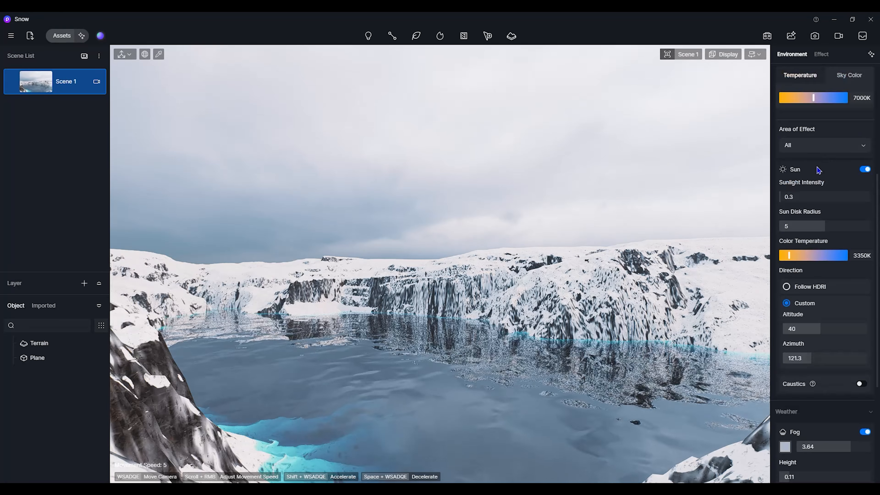
pyautogui.moveTo(830, 205); pyautogui.dragTo(811, 206)
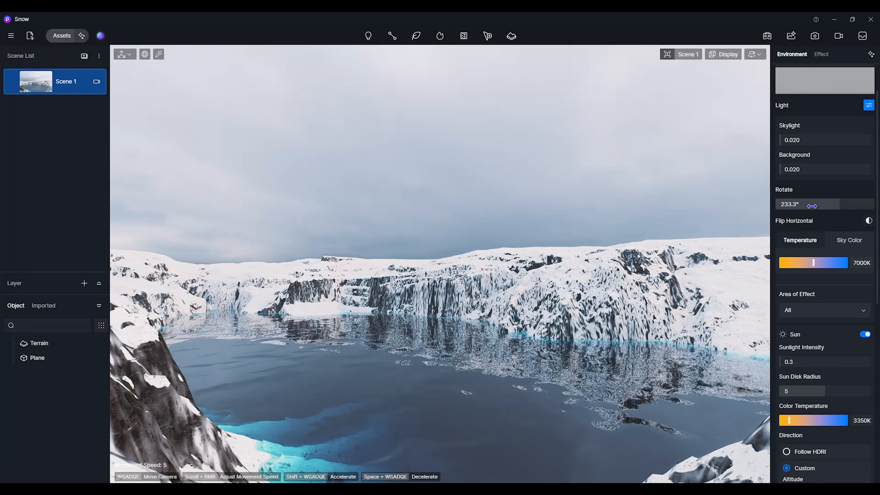
pyautogui.scroll(-10, 824, 312)
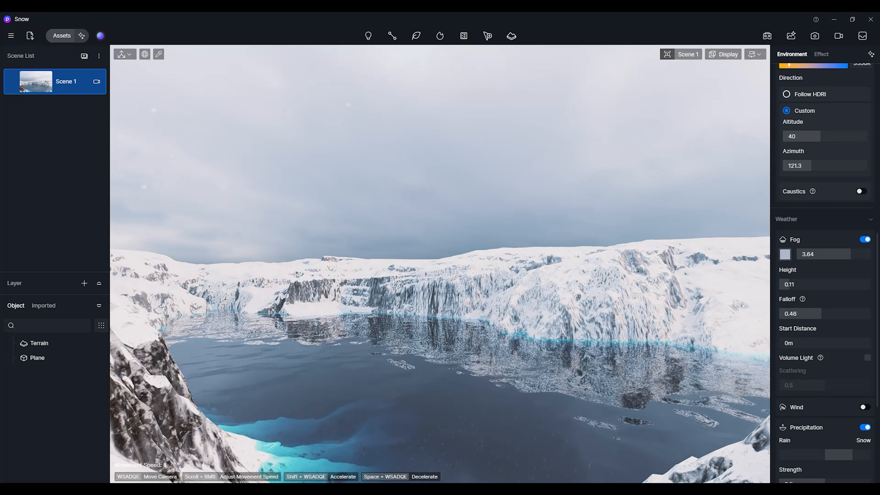
pyautogui.scroll(-2, 818, 427)
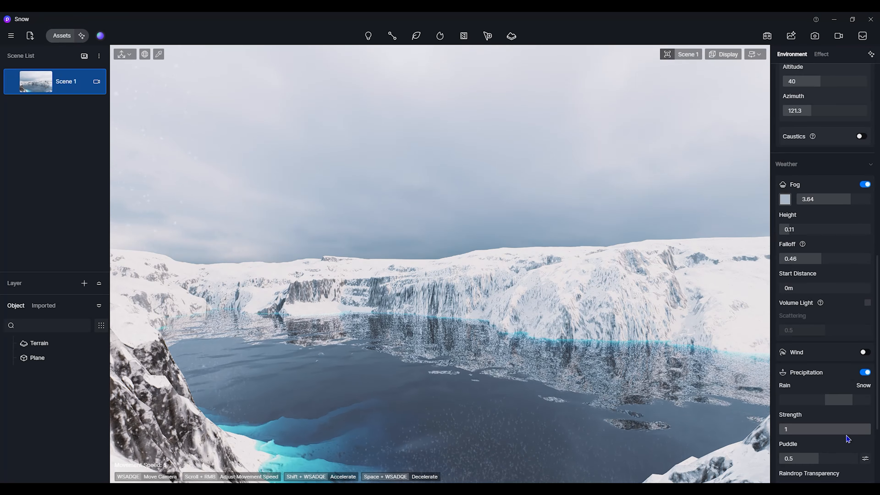
pyautogui.scroll(-4, 847, 439)
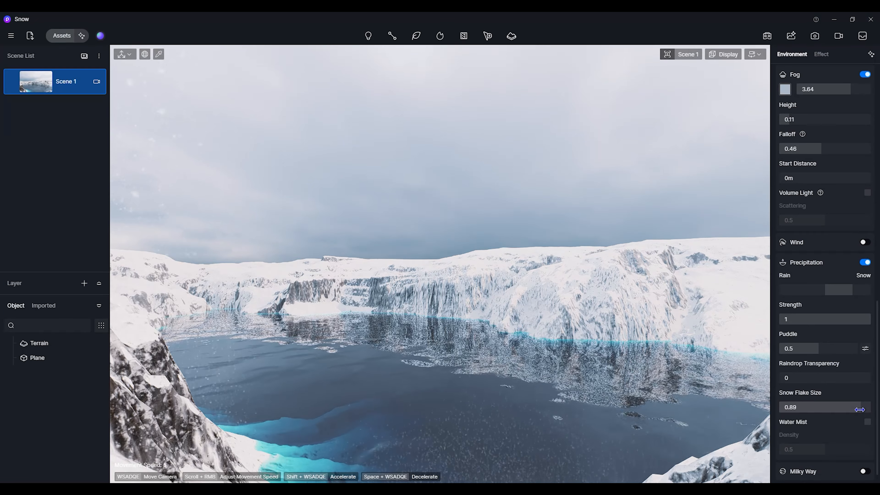
# Step: Reduce the fog amount to 2 in the weather settings
pyautogui.scroll(3, 828, 139)
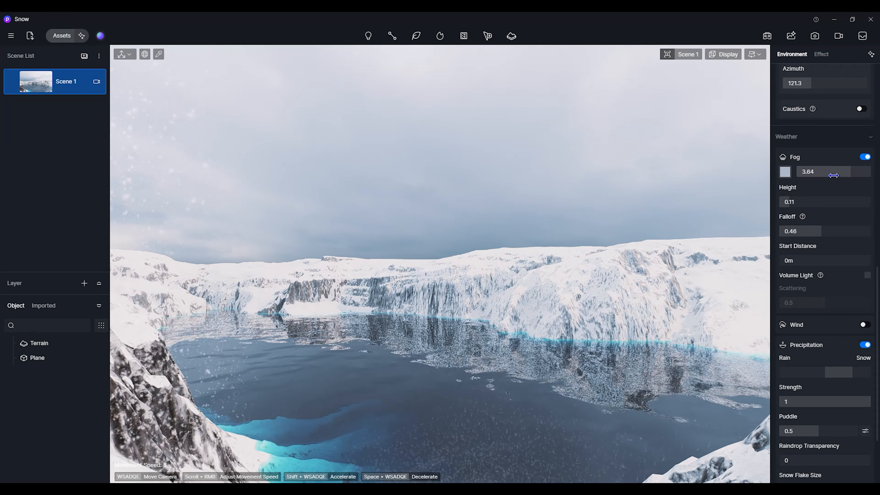
pyautogui.moveTo(808, 172)
pyautogui.mouseDown()
pyautogui.moveTo(799, 172)
pyautogui.moveTo(818, 173)
pyautogui.mouseUp()
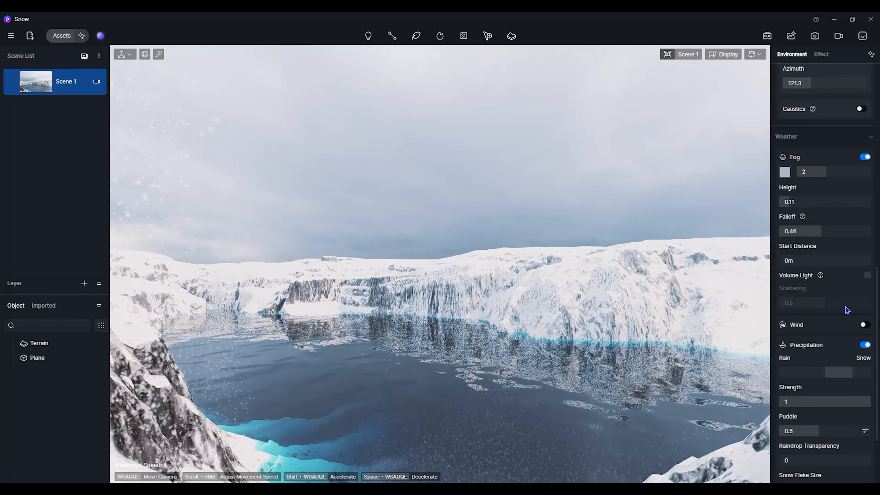
pyautogui.scroll(-1, 846, 308)
pyautogui.scroll(-2, 846, 309)
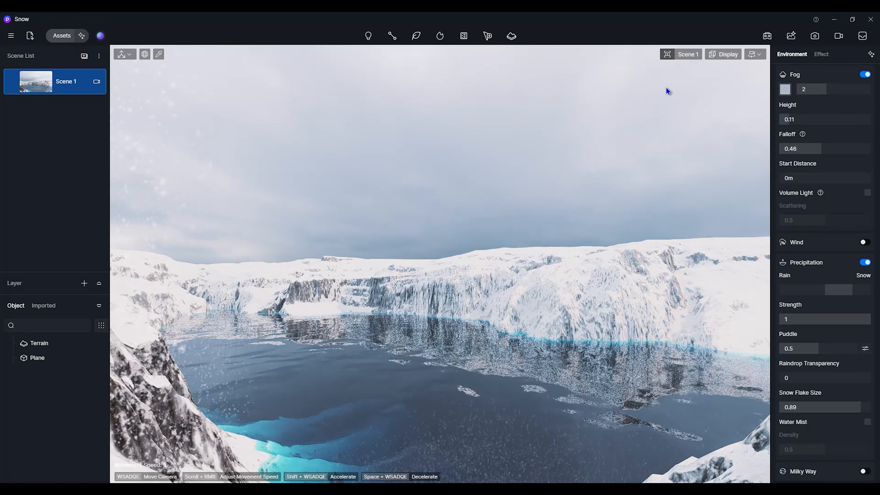
# Step: Set the camera exposure to -0.2 and update Scene 1 with the current view and settings
pyautogui.click(686, 54)
pyautogui.click(686, 93)
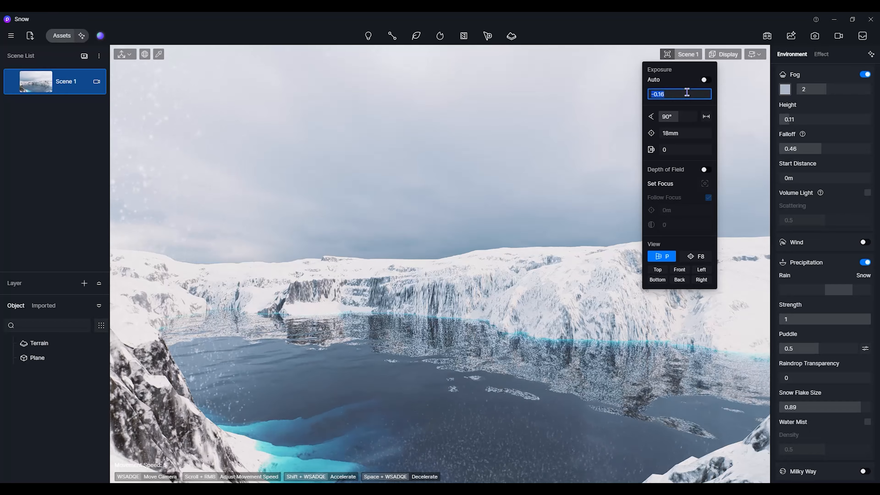
pyautogui.write('-0.2')
pyautogui.press('Return')
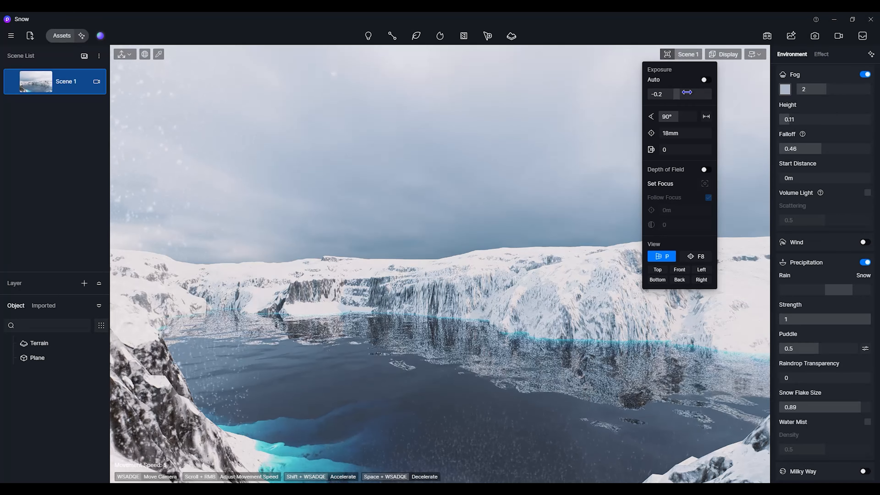
pyautogui.click(693, 54)
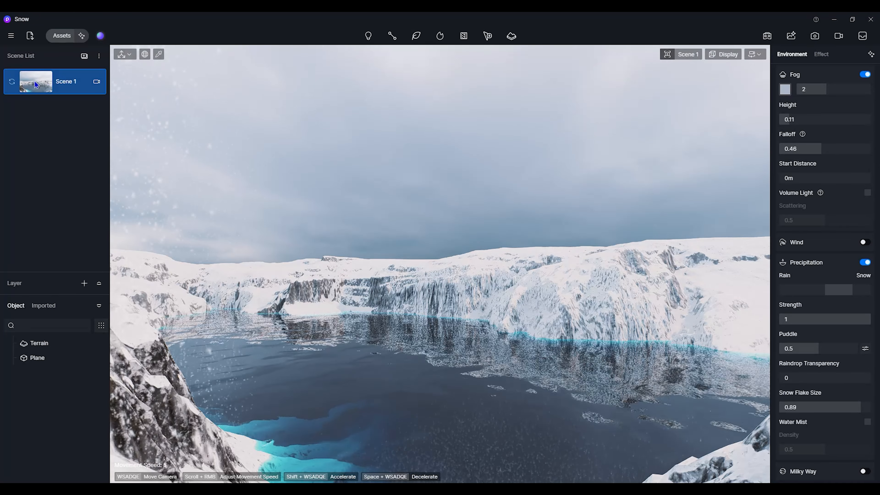
pyautogui.click(9, 84)
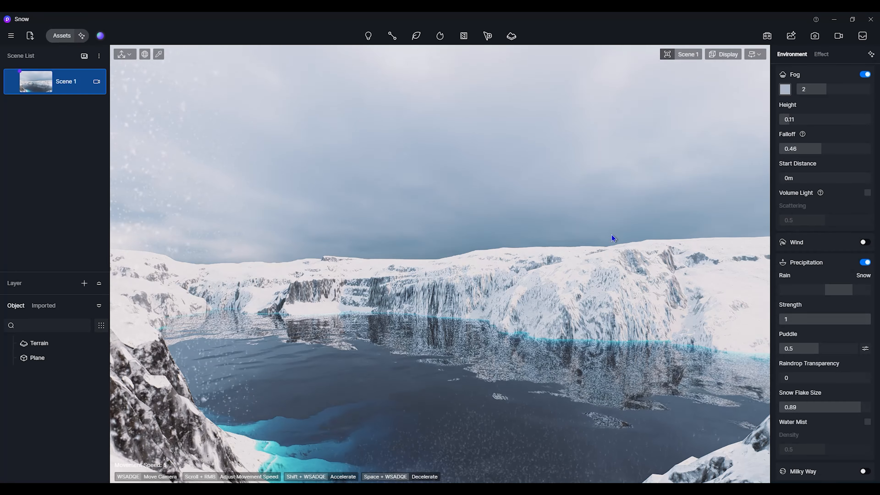
# Step: Select the water plane and nudge it vertically to fine-tune the lake level against the snowy shore
pyautogui.moveTo(504, 331); pyautogui.dragTo(472, 405, button='right')
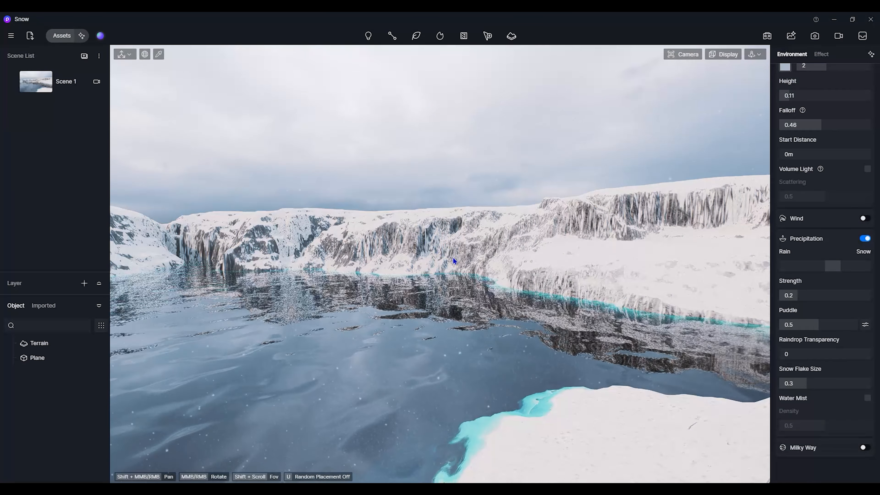
pyautogui.click(345, 359)
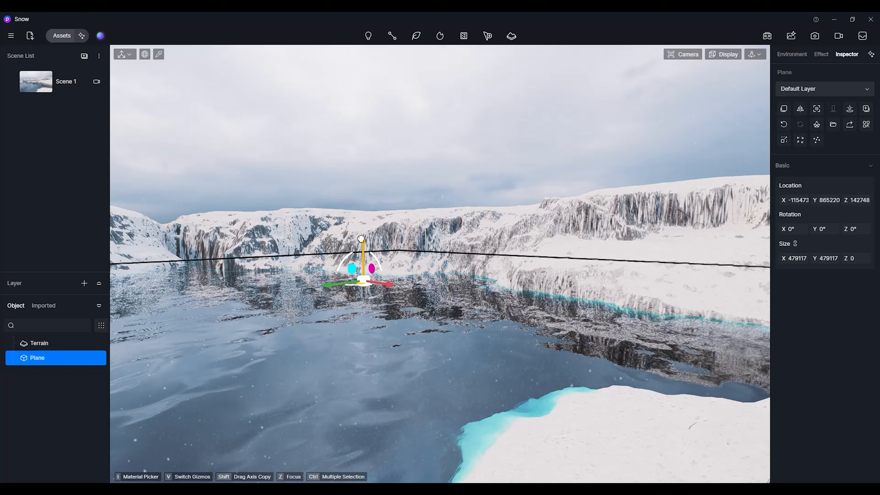
pyautogui.moveTo(361, 235)
pyautogui.mouseDown()
pyautogui.moveTo(362, 222)
pyautogui.moveTo(360, 239)
pyautogui.mouseUp()
pyautogui.click(469, 254)
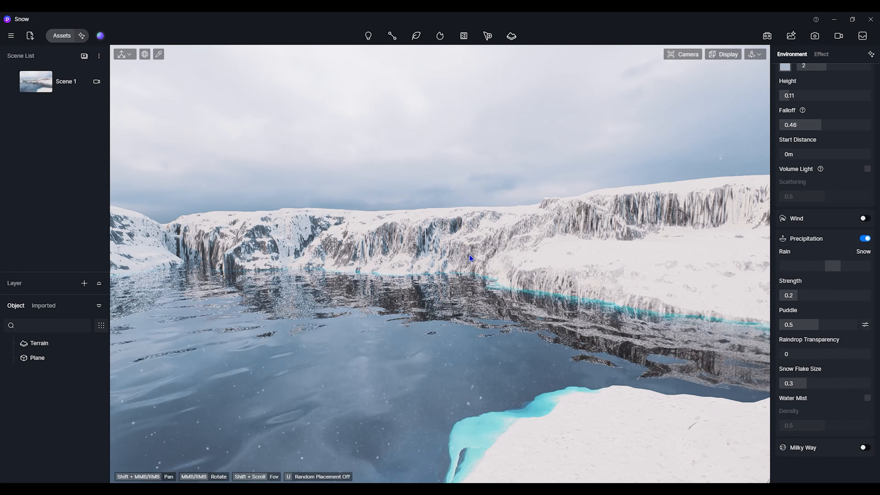
# Step: Set the snow precipitation strength to 0.5
pyautogui.click(800, 295)
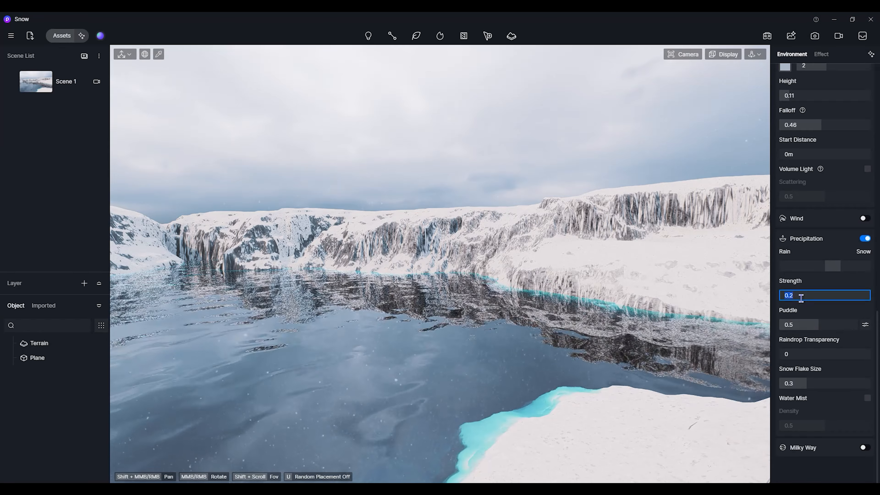
pyautogui.write('0.5')
pyautogui.press('Return')
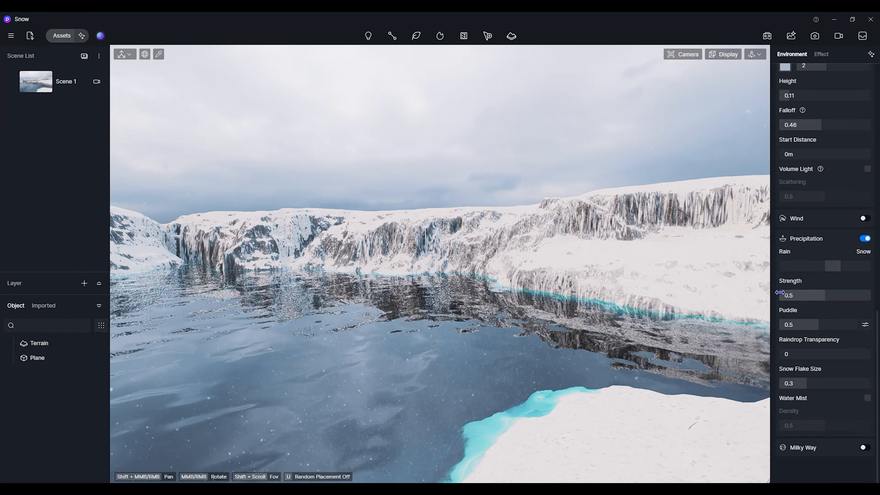
# Step: From the asset library's Nature conifers, download Abies nordmanniana 06 and Abies nordmanniana 03, keeping Abies nordmanniana 06 ready for placement
pyautogui.click(61, 37)
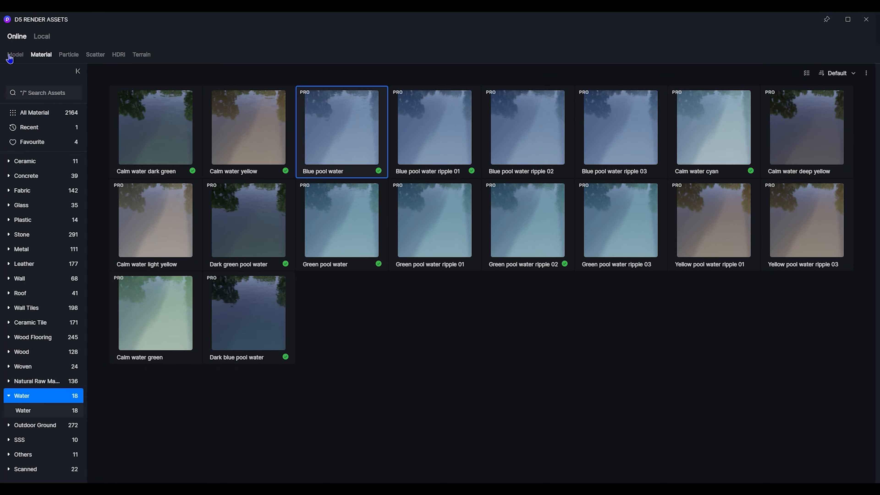
pyautogui.click(41, 163)
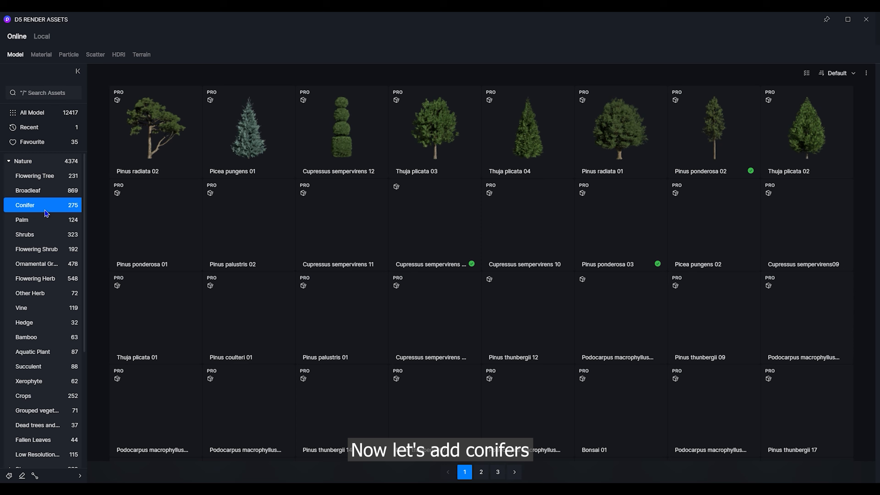
pyautogui.scroll(-2, 789, 239)
pyautogui.scroll(-10, 789, 239)
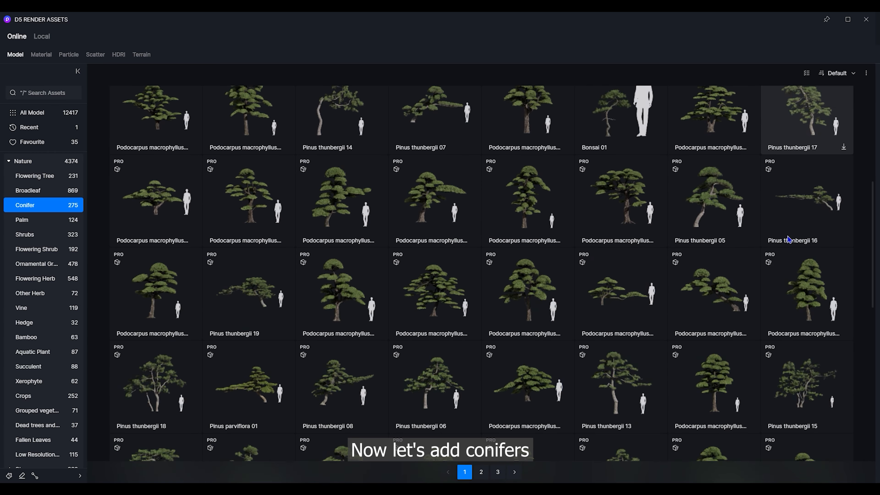
pyautogui.scroll(-5, 489, 456)
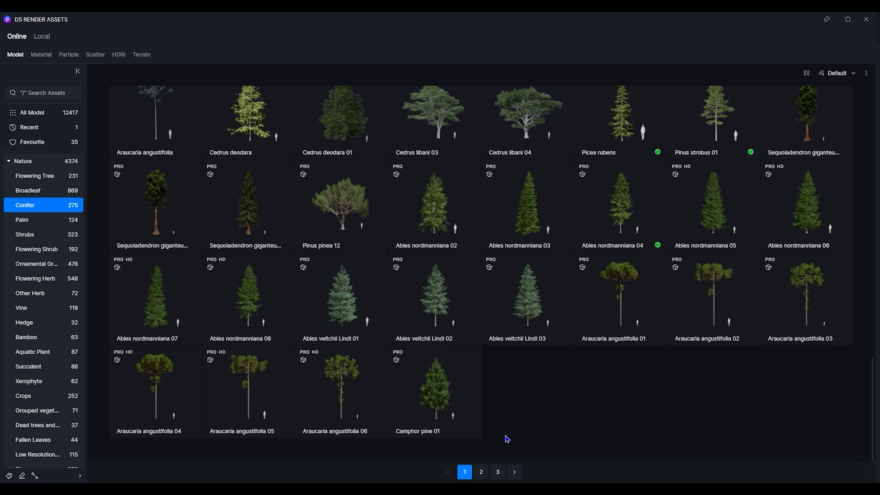
pyautogui.click(824, 214)
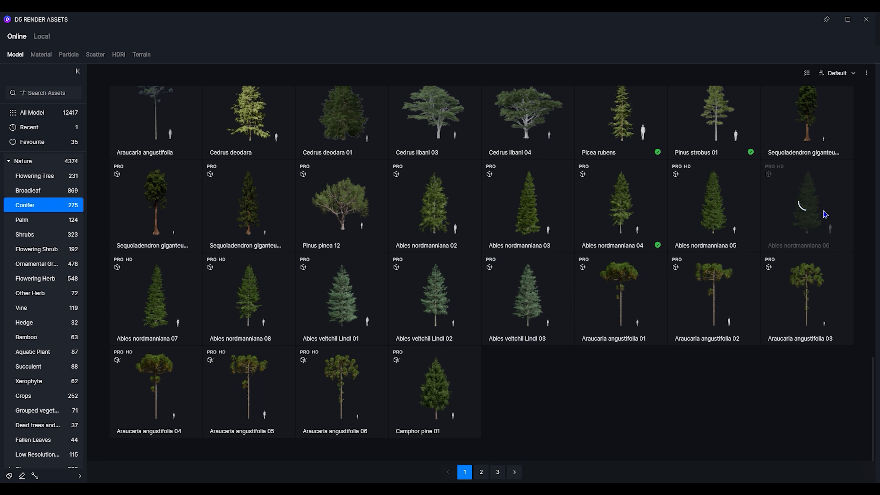
pyautogui.click(548, 213)
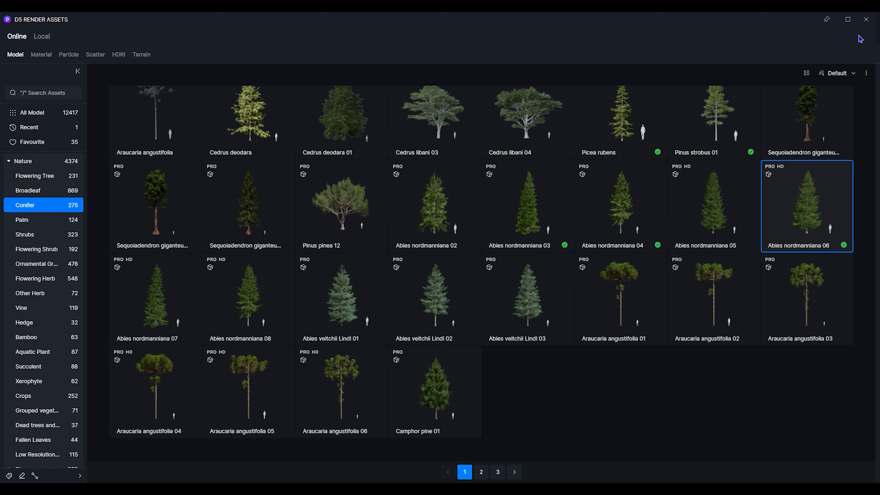
pyautogui.click(866, 19)
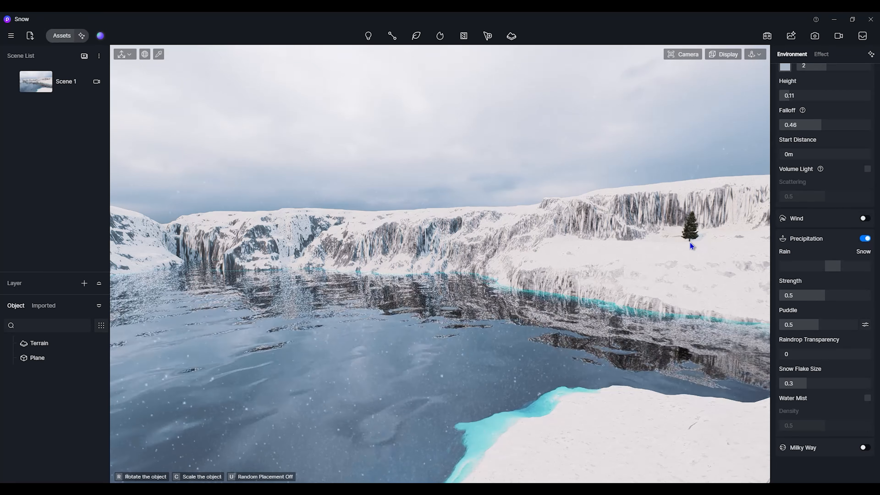
# Step: Place five Abies nordmanniana 06 trees: one on the snowy slope across the lake and four along the canyon rim
pyautogui.click(690, 242)
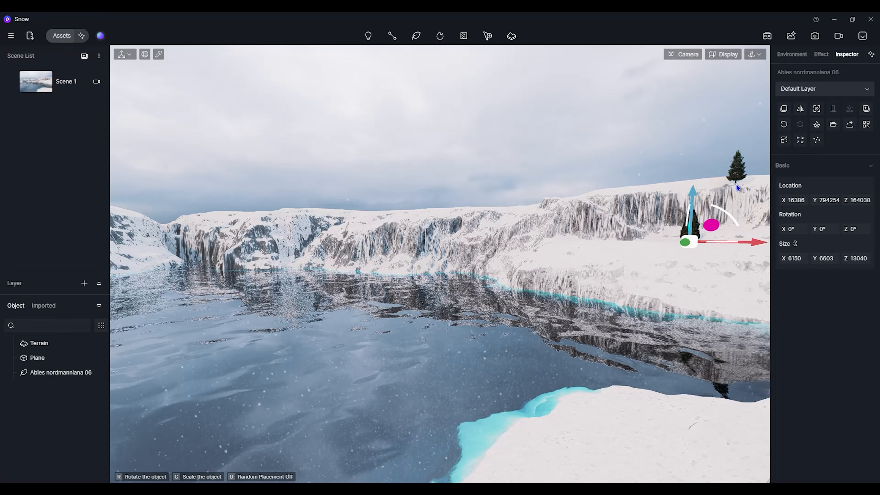
pyautogui.click(735, 181)
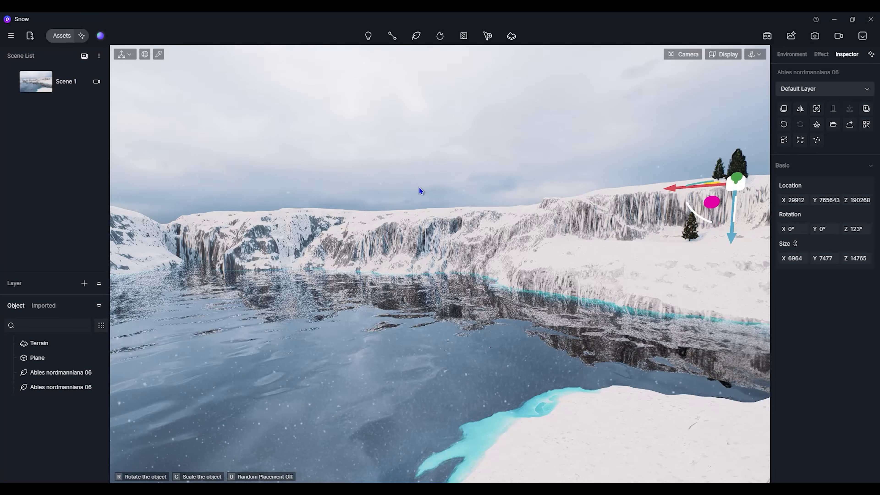
pyautogui.click(258, 212)
pyautogui.click(127, 211)
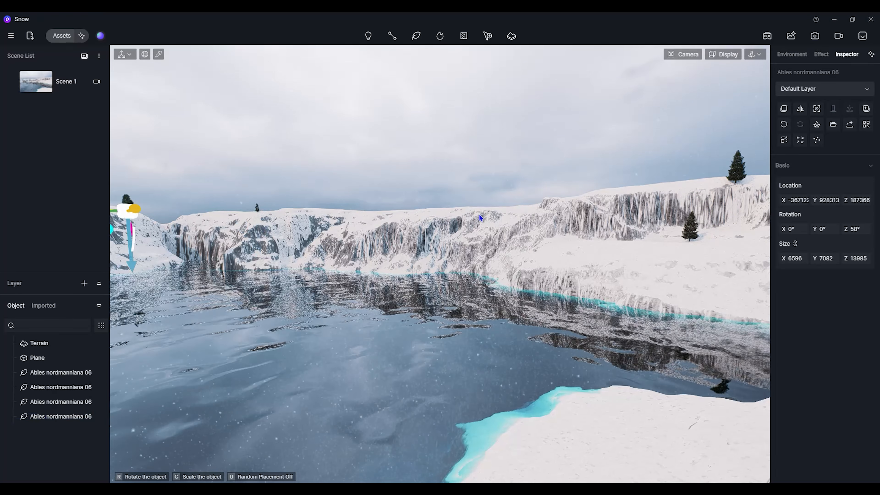
pyautogui.click(446, 207)
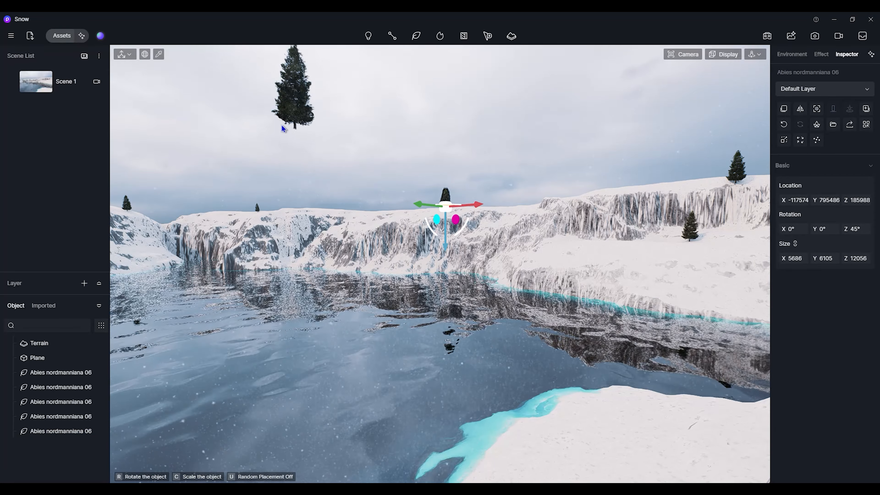
# Step: Take Abies veitchii Lindl 03 from the asset library and scatter its trees across the slope, the plateau and both canyon rims
pyautogui.click(60, 35)
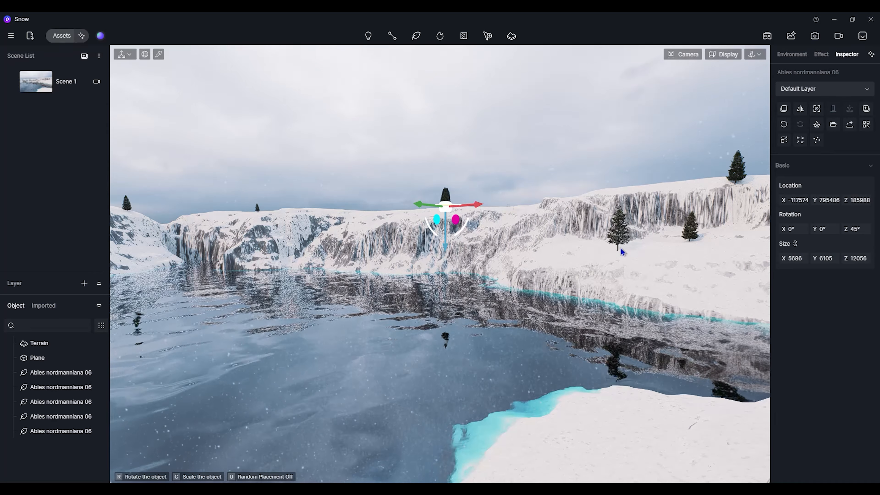
pyautogui.click(664, 240)
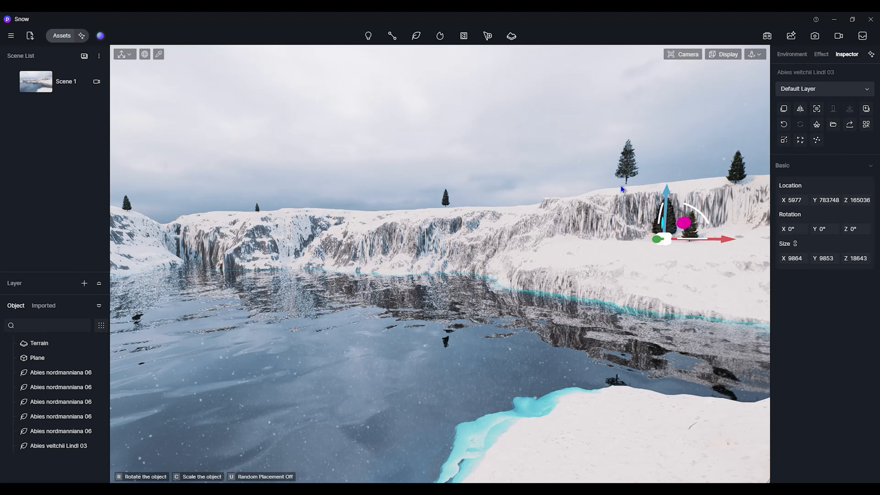
pyautogui.click(457, 207)
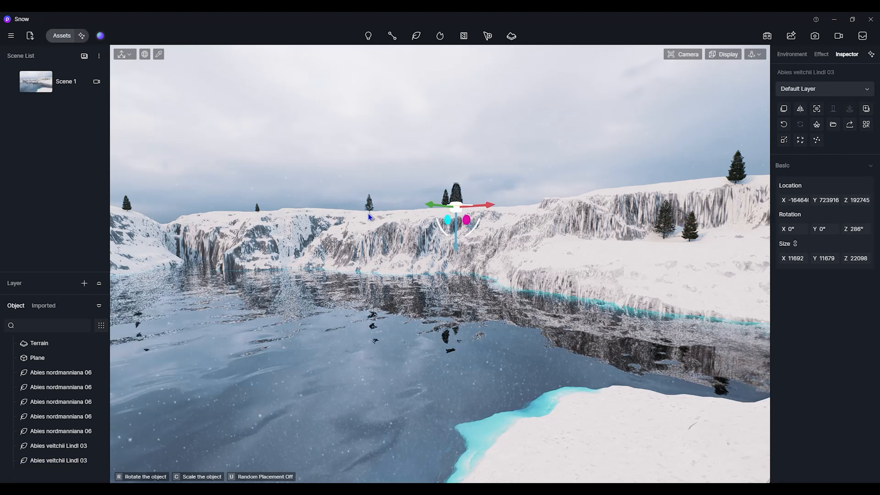
pyautogui.moveTo(396, 286); pyautogui.dragTo(381, 397, button='middle')
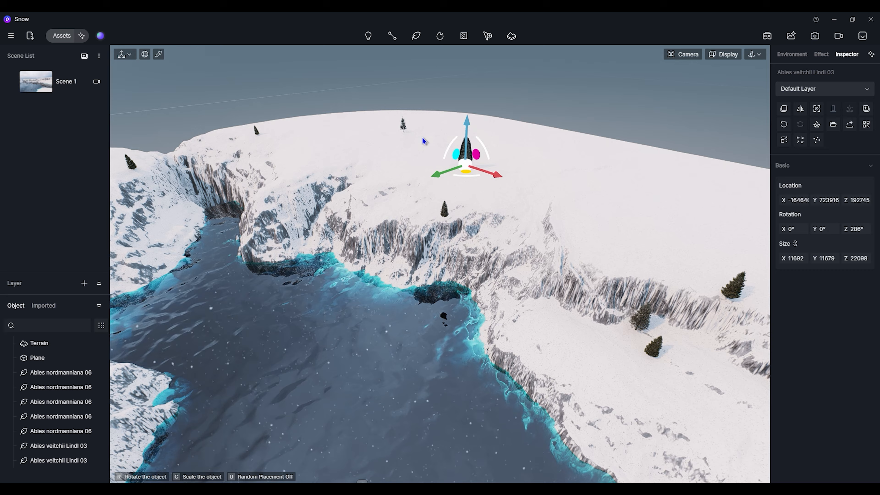
pyautogui.moveTo(682, 278); pyautogui.dragTo(345, 213, button='middle')
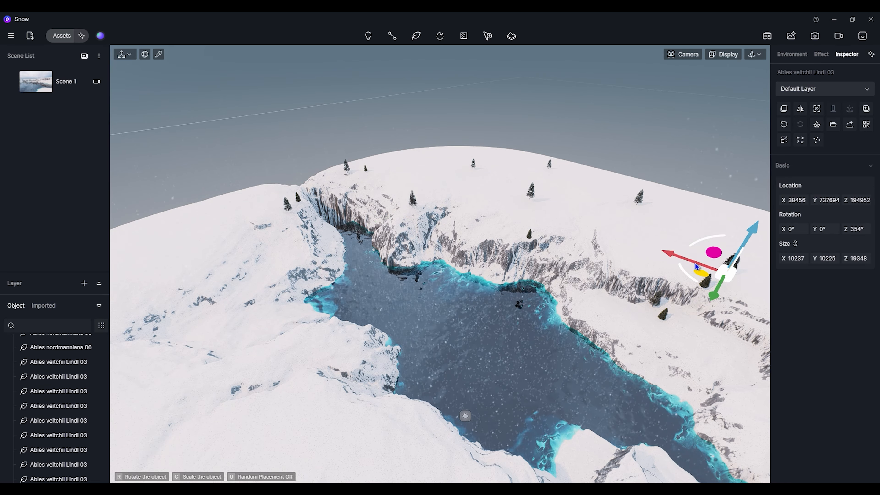
pyautogui.click(706, 286)
pyautogui.click(167, 110)
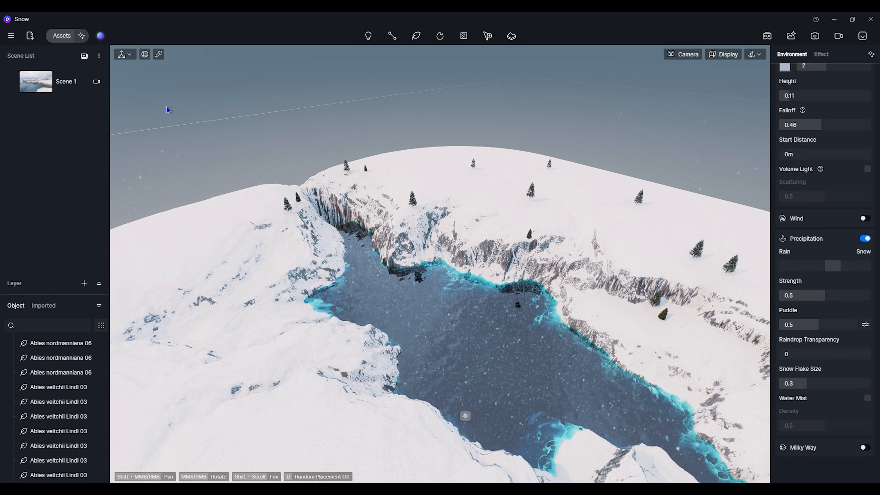
# Step: Return to the Scene 1 view and delete two Abies veitchii Lindl 03 trees from the far canyon rim
pyautogui.click(48, 90)
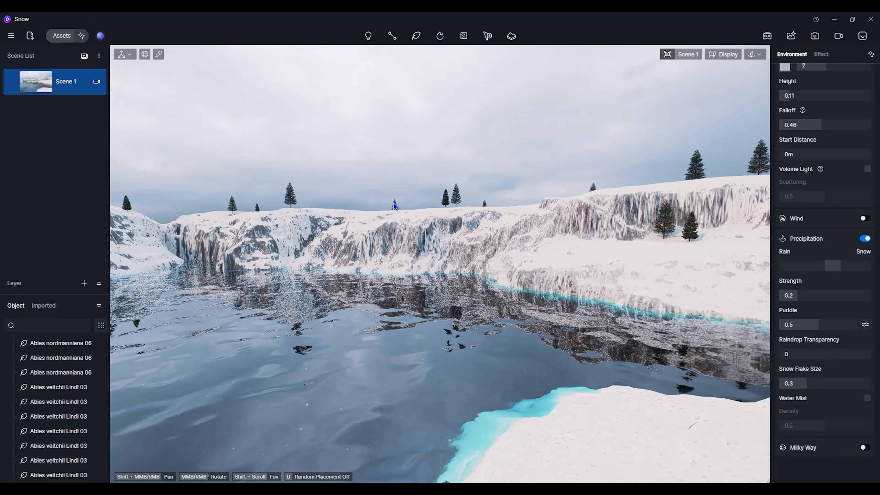
pyautogui.click(393, 205)
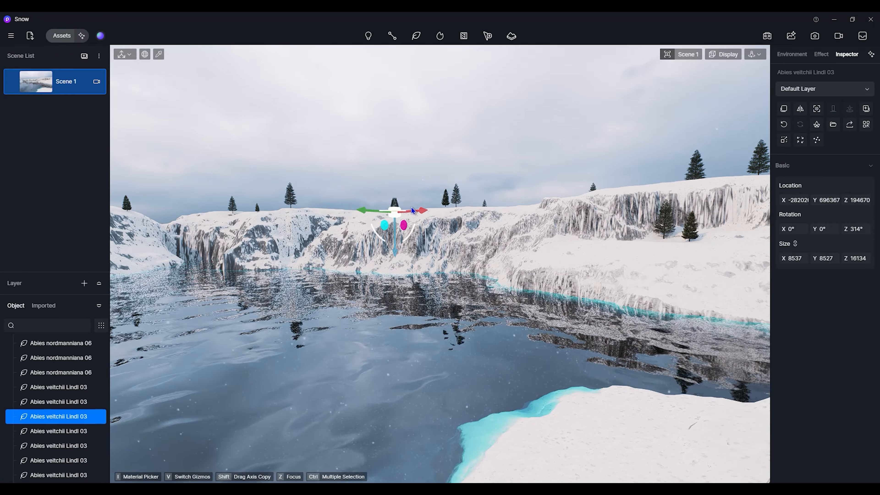
pyautogui.press('Delete')
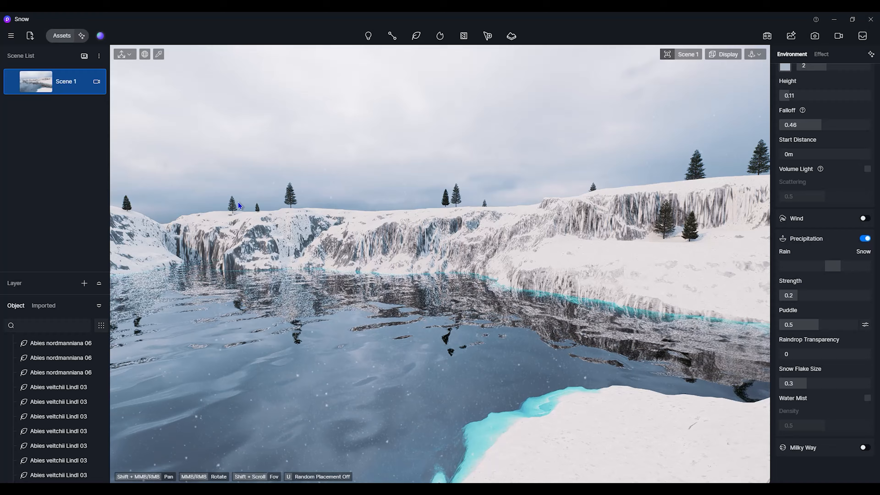
pyautogui.click(230, 207)
pyautogui.press('Delete')
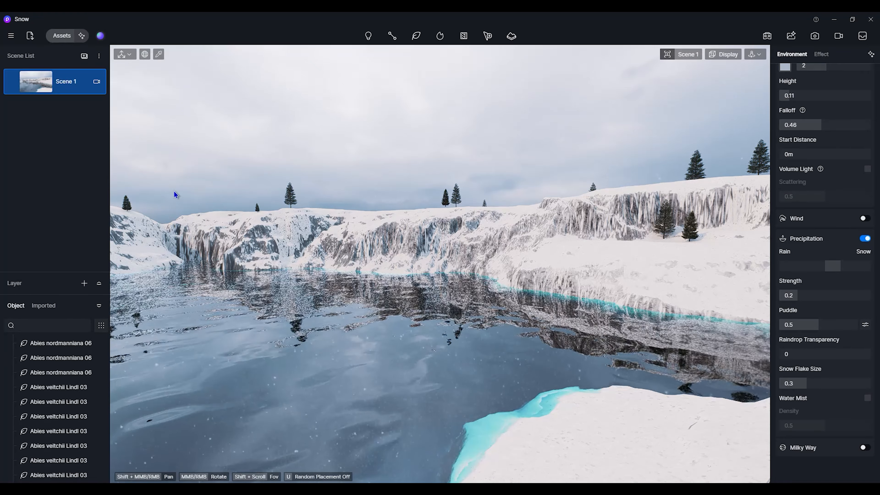
# Step: Search the asset library's models for ice and browse the results for floating ice pieces
pyautogui.click(61, 38)
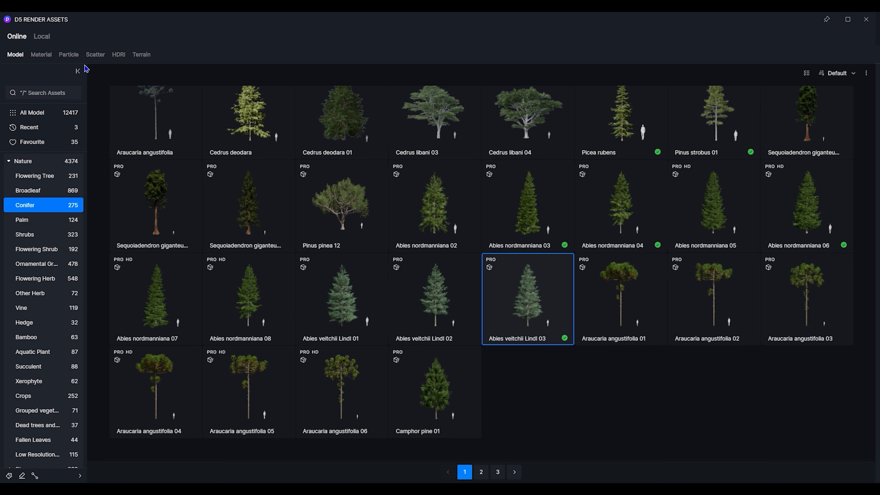
pyautogui.click(69, 55)
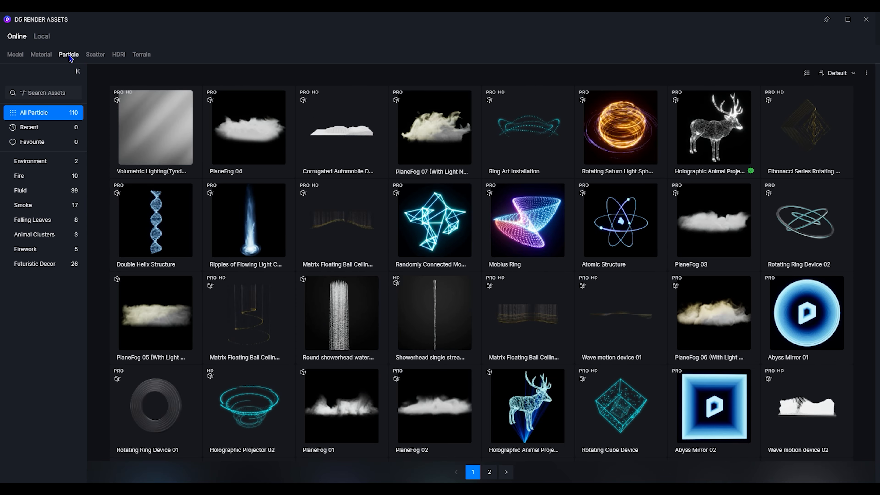
pyautogui.click(47, 93)
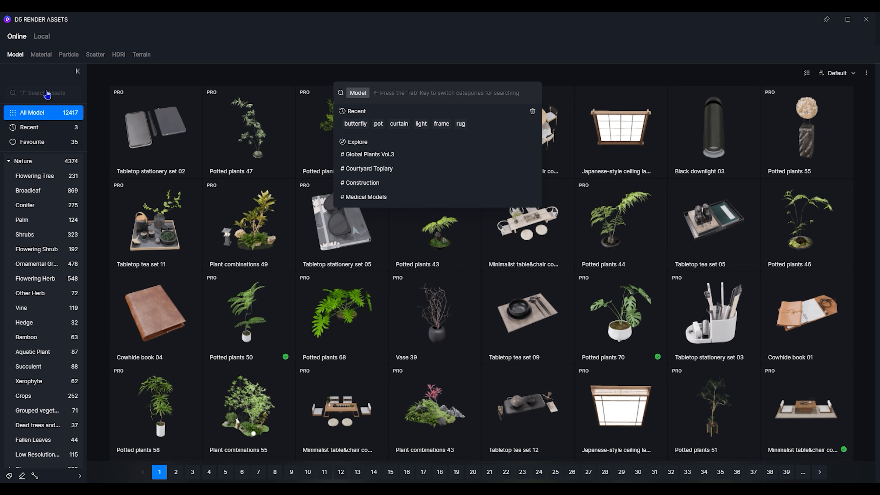
pyautogui.write('ice')
pyautogui.press('Return')
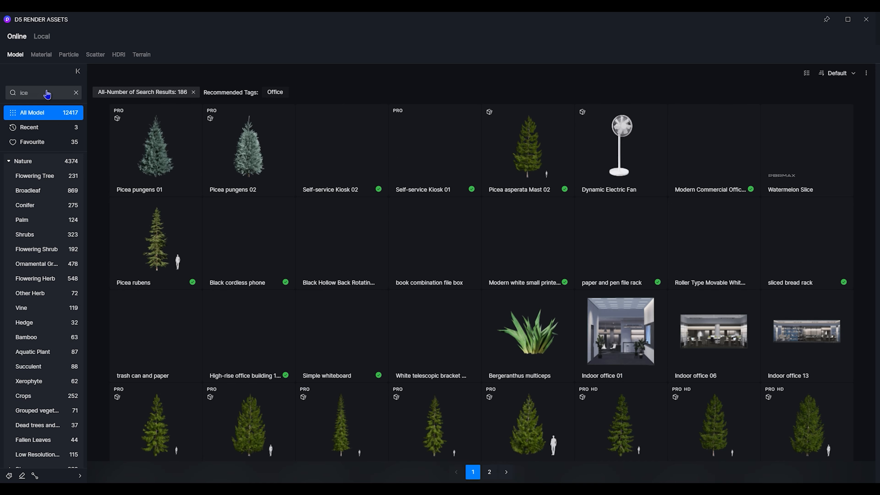
pyautogui.scroll(-5, 363, 148)
pyautogui.scroll(5, 340, 162)
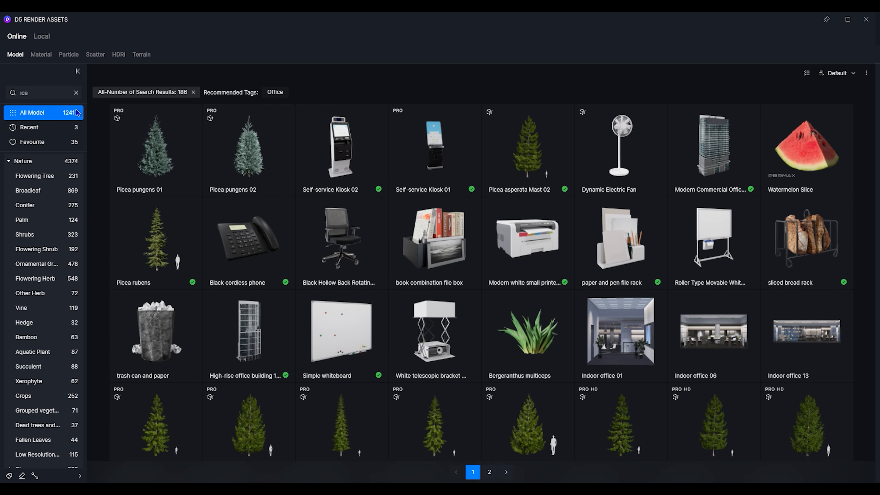
# Step: Search the model library for snow, place Snow 13 on the lake and enlarge it to about 5187 × 7379 × 492
pyautogui.click(60, 92)
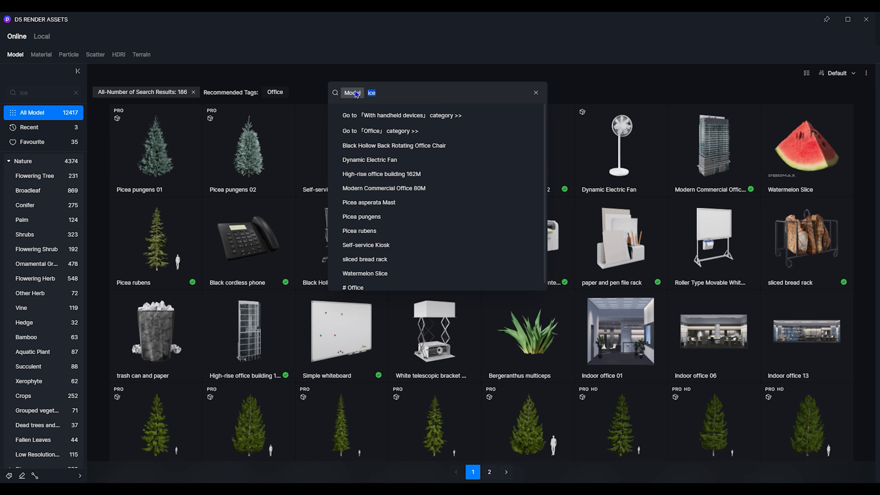
pyautogui.write('snow')
pyautogui.press('Return')
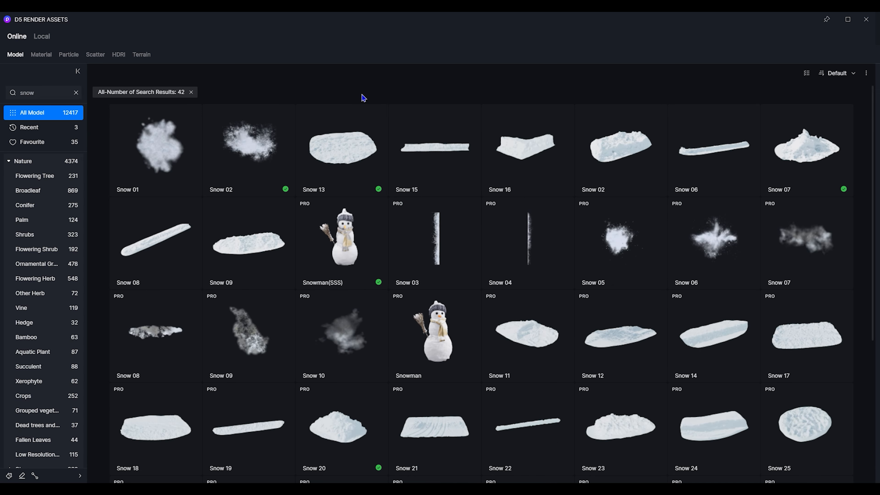
pyautogui.click(383, 158)
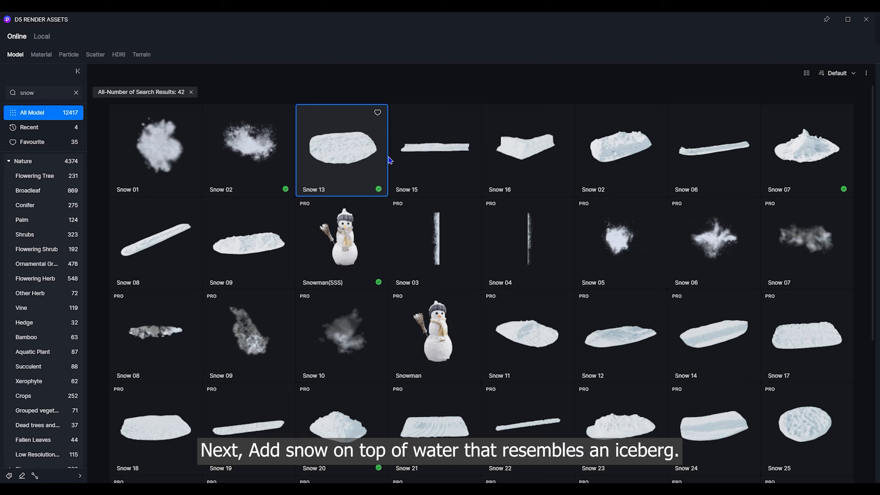
pyautogui.click(865, 20)
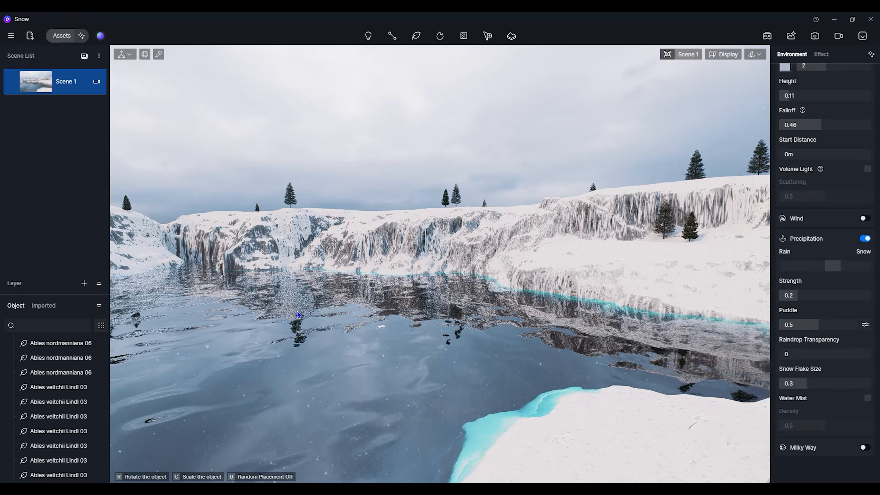
pyautogui.click(290, 336)
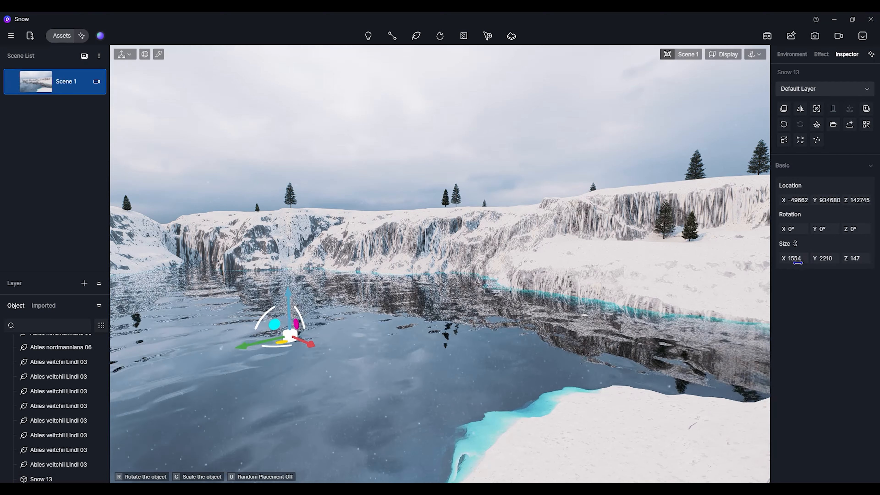
pyautogui.moveTo(793, 258); pyautogui.dragTo(835, 258)
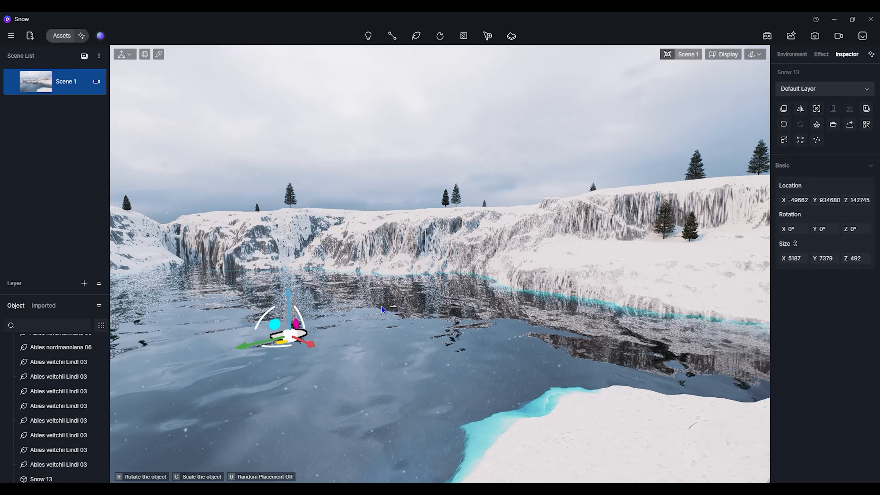
pyautogui.click(289, 295)
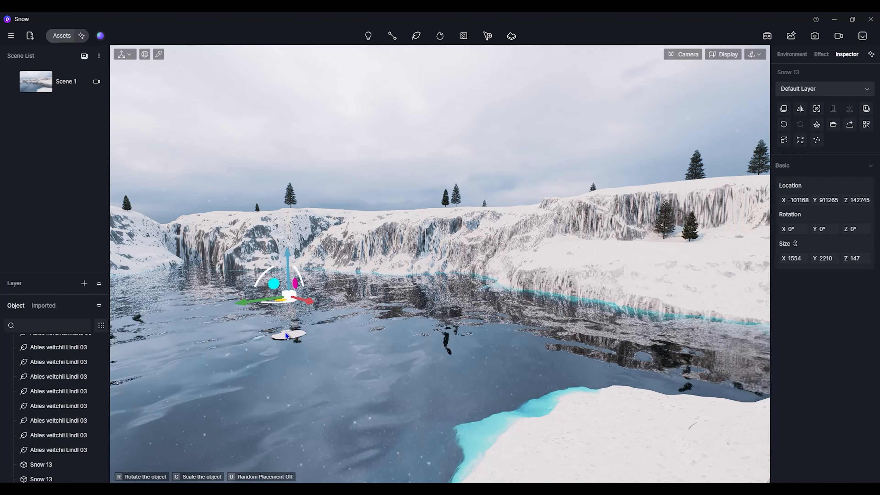
pyautogui.rightClick(301, 334)
pyautogui.hotkey('ctrl', 'z')
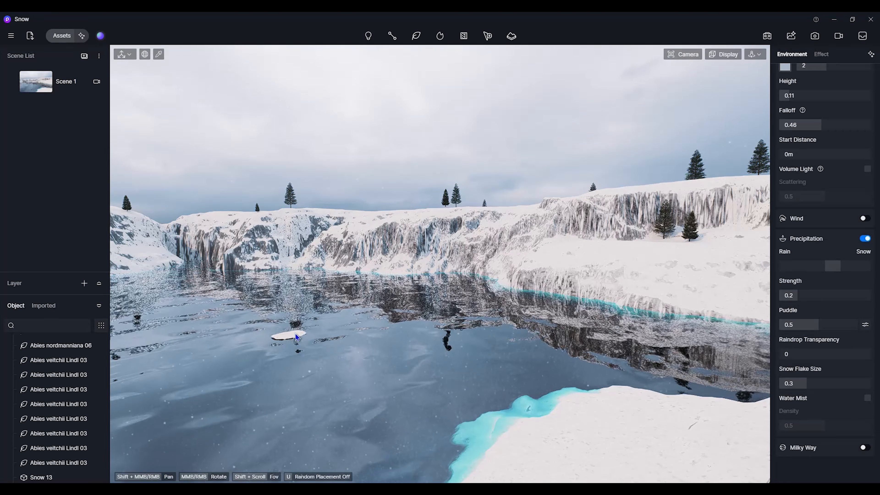
# Step: Enlarge the Snow 13 patch further and adjust its height so it floats partly submerged like an iceberg
pyautogui.click(296, 338)
pyautogui.moveTo(290, 294); pyautogui.dragTo(290, 298)
pyautogui.moveTo(791, 258); pyautogui.dragTo(826, 258)
pyautogui.moveTo(288, 295); pyautogui.dragTo(288, 293)
pyautogui.click(353, 323)
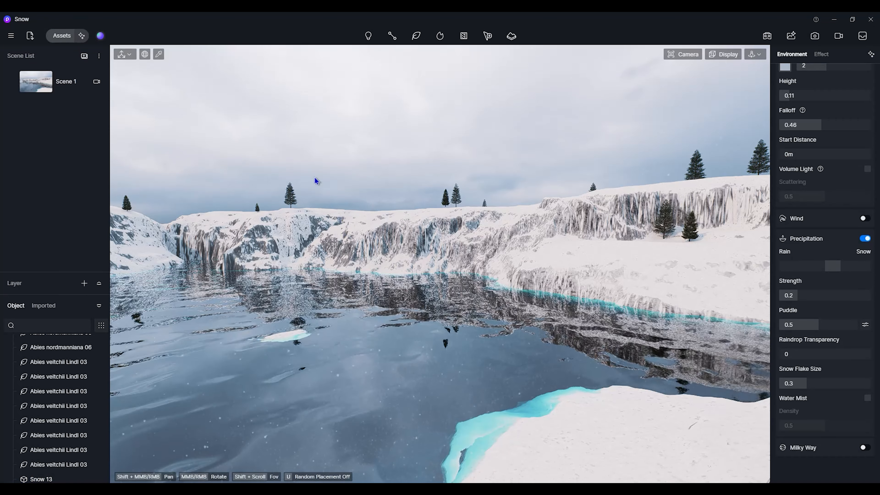
# Step: Place a Snow 07 mound from the asset library mid-lake and scale it to about 7634 × 8907 × 2062
pyautogui.click(59, 35)
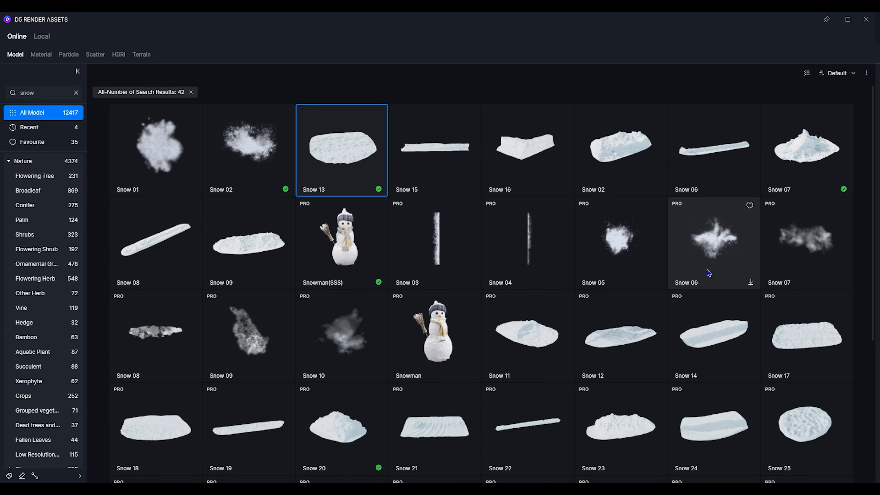
pyautogui.click(813, 145)
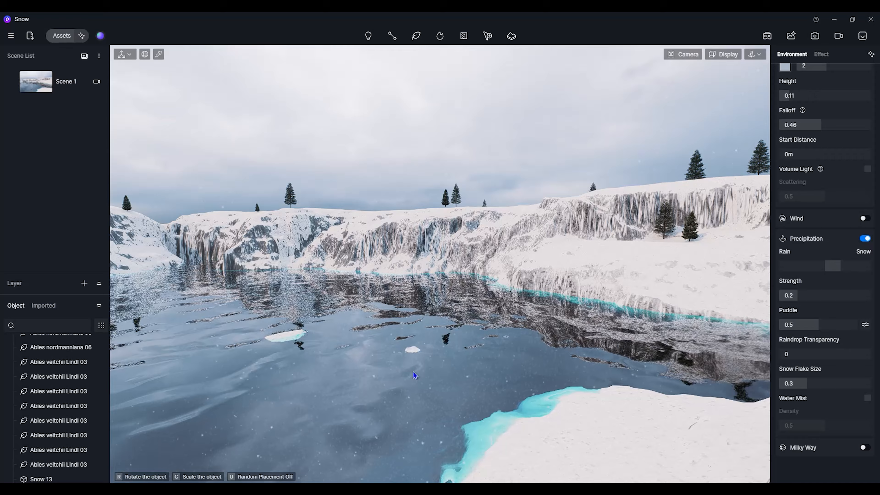
pyautogui.click(464, 329)
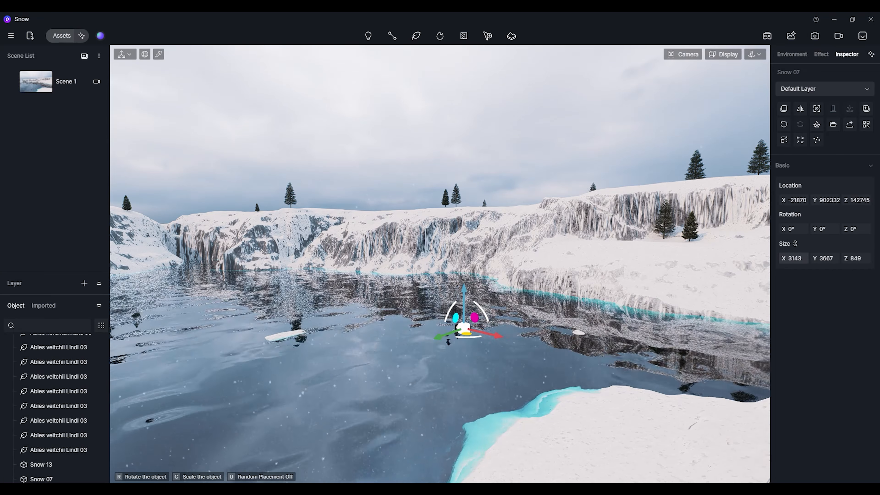
pyautogui.moveTo(784, 258); pyautogui.dragTo(797, 258)
pyautogui.press('Escape')
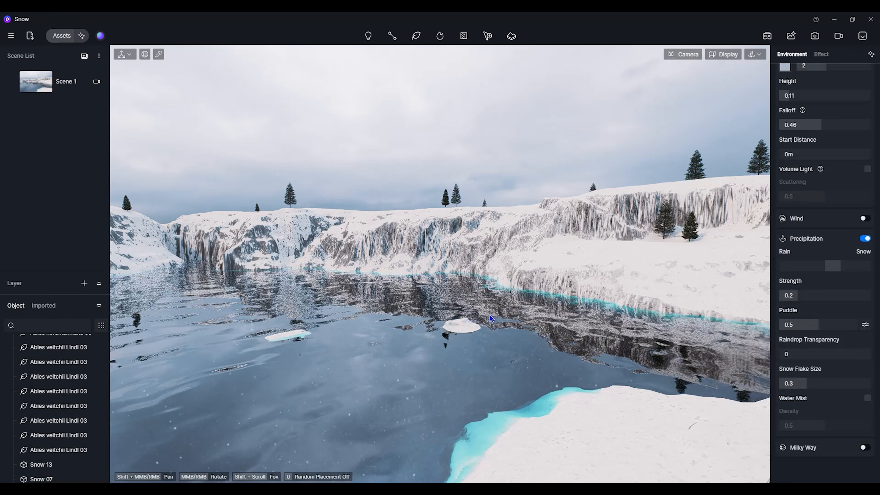
# Step: Sink the Snow 07 mound partly into the water, with its vertical location at about 142627
pyautogui.click(464, 328)
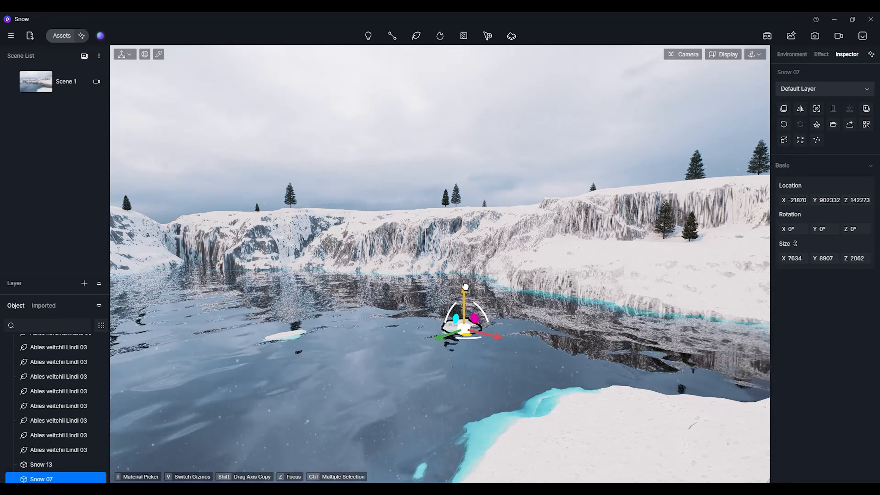
pyautogui.moveTo(465, 284); pyautogui.dragTo(465, 284)
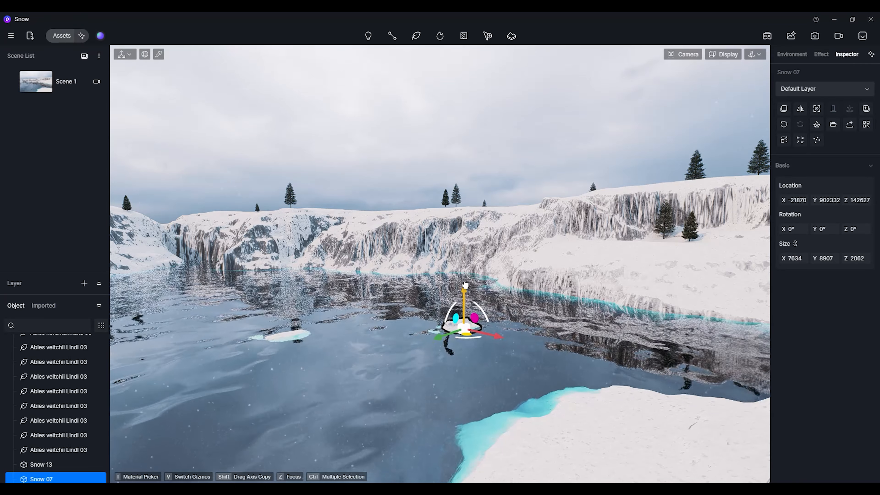
pyautogui.press('Escape')
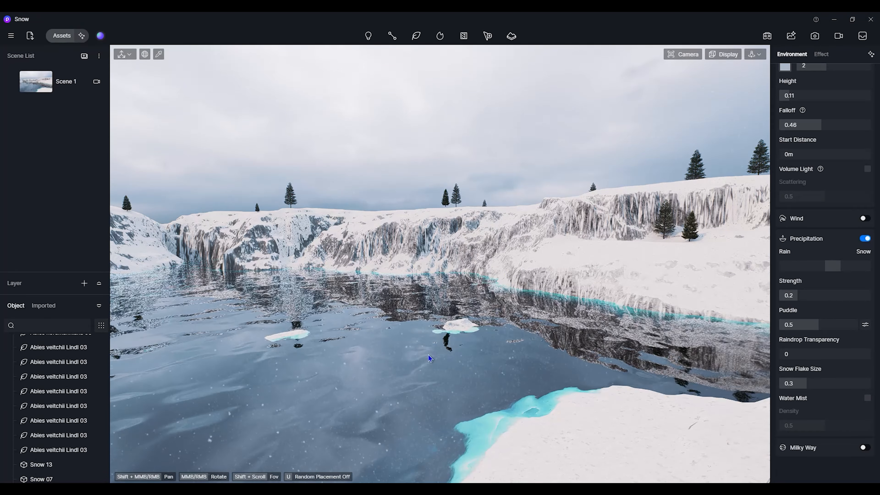
# Step: Sample the lake's water material and rotate its UV mapping to about 346.9° to adjust the wave pattern
pyautogui.press('i')
pyautogui.click(401, 376)
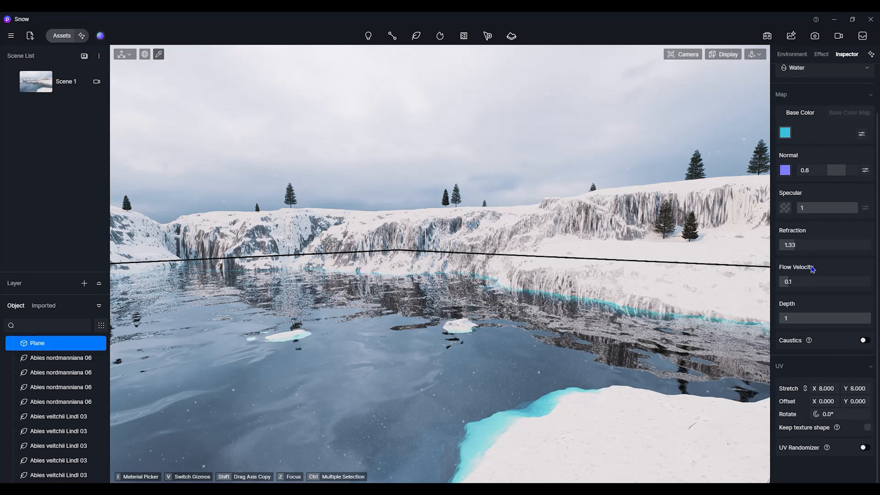
pyautogui.scroll(1, 817, 269)
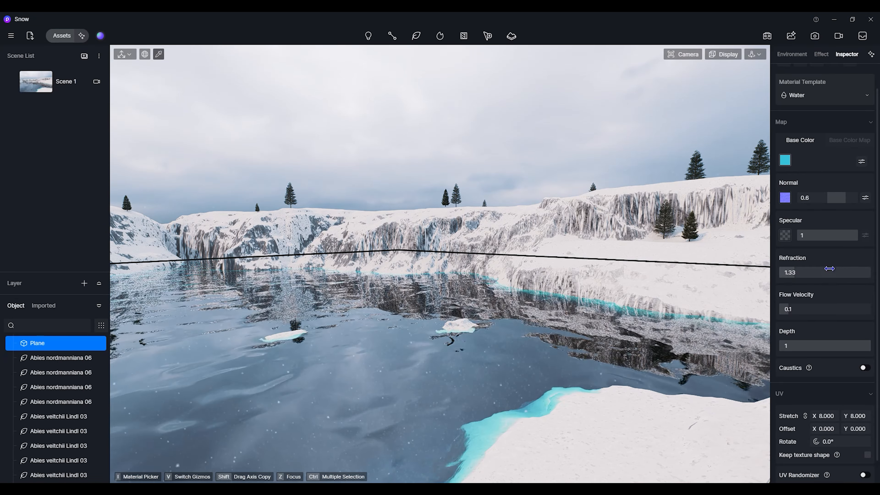
pyautogui.scroll(-1, 830, 272)
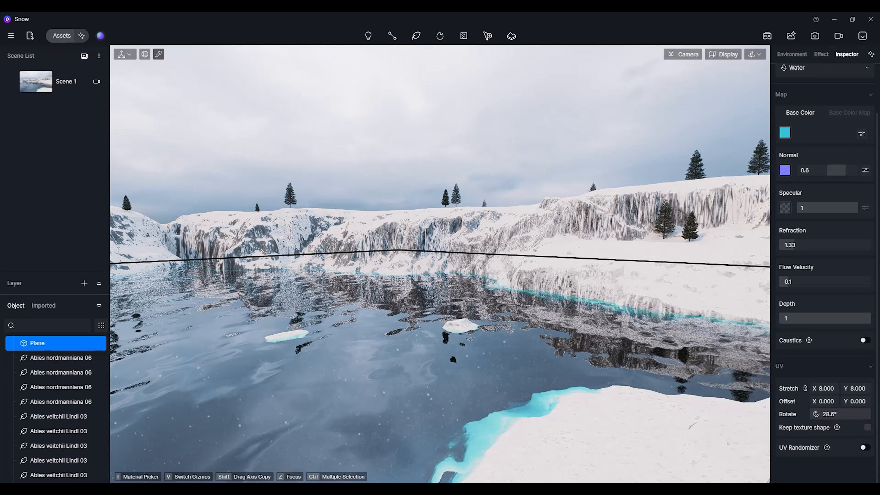
pyautogui.moveTo(831, 414)
pyautogui.mouseDown()
pyautogui.moveTo(847, 414)
pyautogui.moveTo(824, 414)
pyautogui.mouseUp()
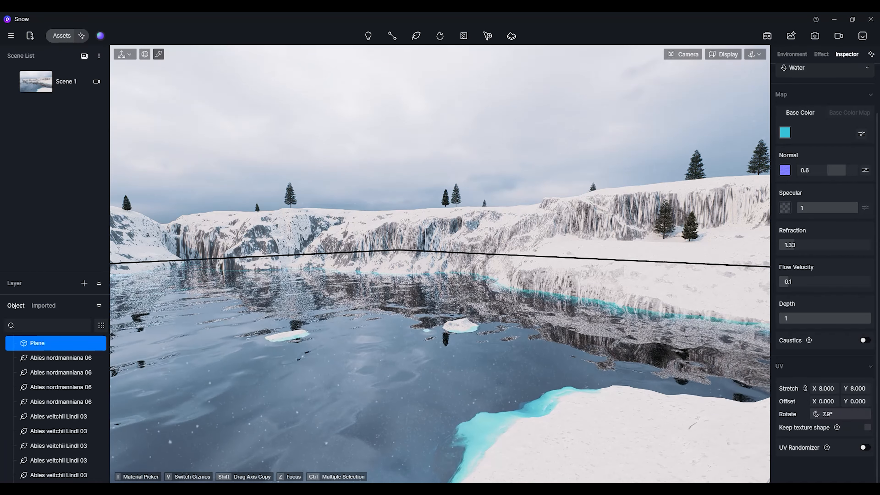
pyautogui.moveTo(824, 414); pyautogui.dragTo(817, 413)
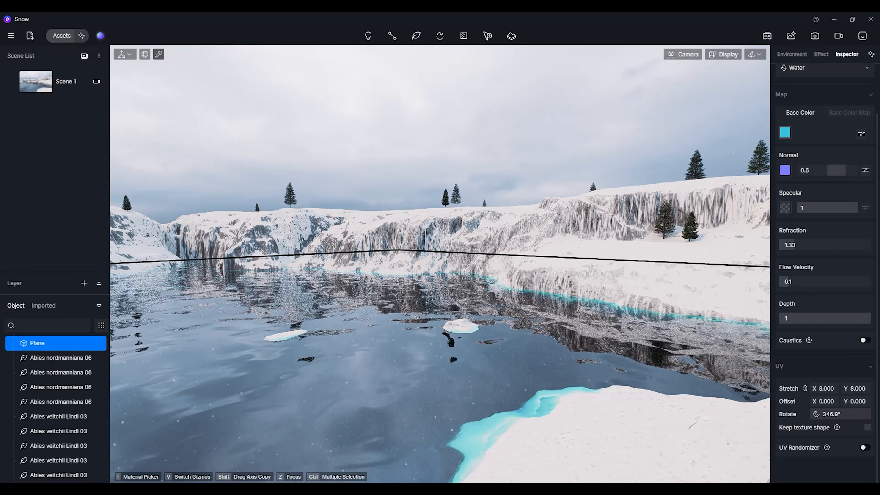
# Step: Copy the Snow 07 mound into the lake's foreground and sink it partly into the water, to a vertical location of about 142523
pyautogui.click(463, 328)
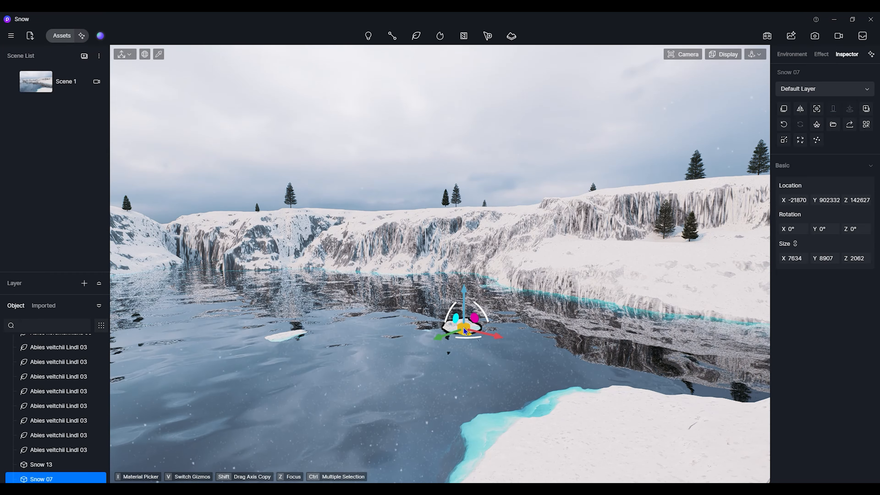
pyautogui.hotkey('ctrl', 'v')
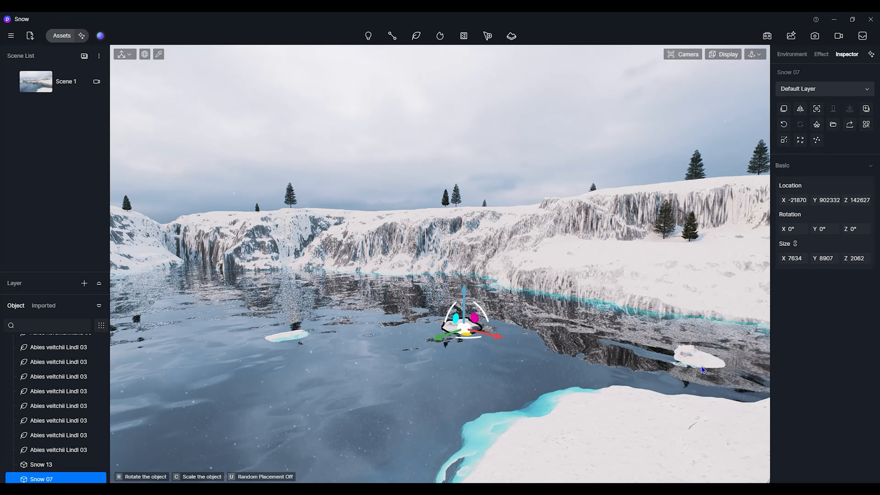
pyautogui.click(259, 444)
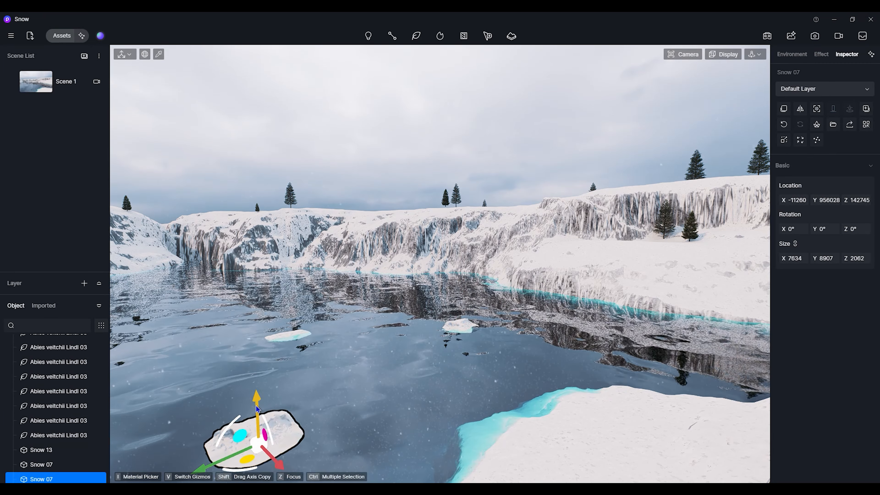
pyautogui.moveTo(256, 398); pyautogui.dragTo(254, 398)
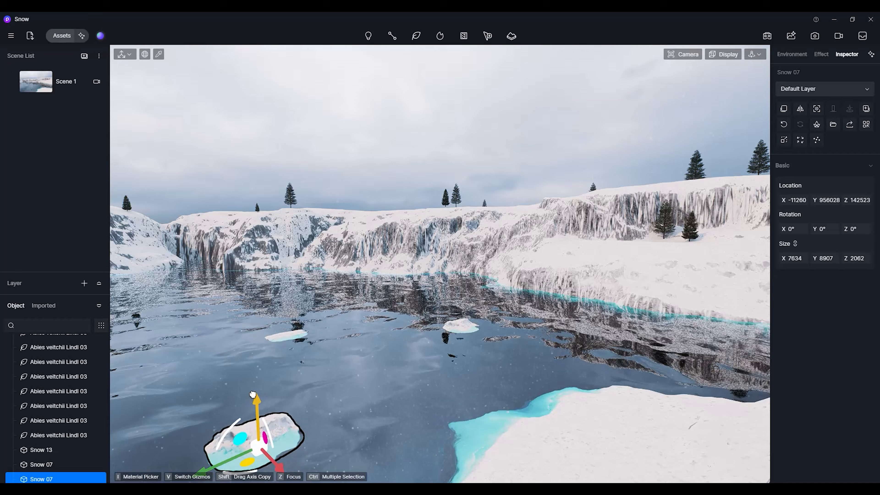
pyautogui.click(571, 407)
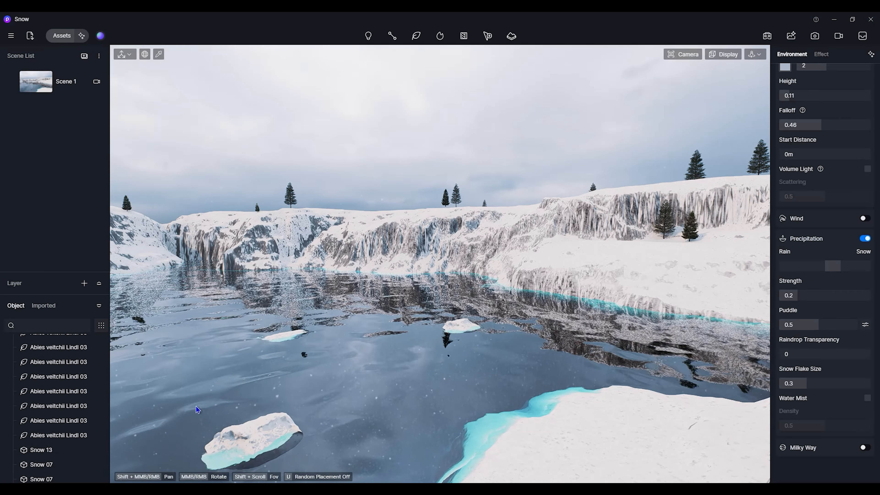
# Step: Move the copied Snow 07 mound from the foreground across the water toward the lake's far-left cliffs
pyautogui.click(254, 437)
pyautogui.moveTo(253, 437); pyautogui.dragTo(149, 327)
pyautogui.moveTo(140, 270); pyautogui.dragTo(114, 244)
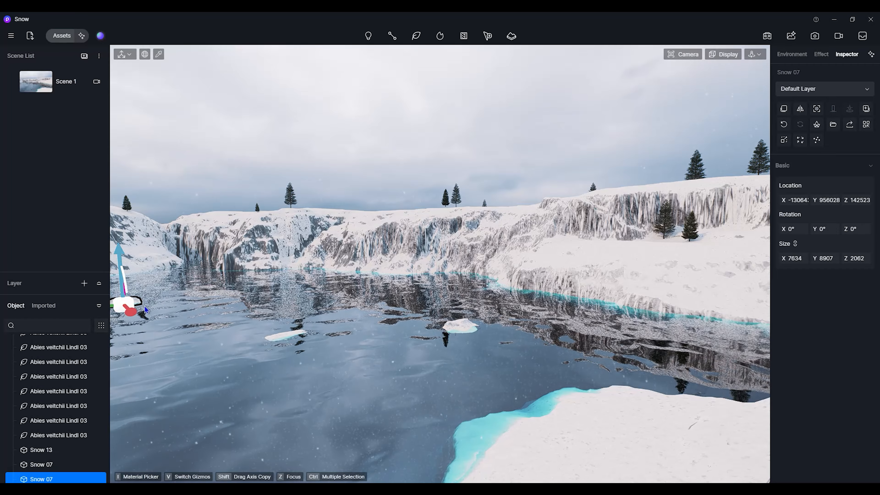
pyautogui.moveTo(796, 200)
pyautogui.mouseDown()
pyautogui.moveTo(839, 200)
pyautogui.moveTo(812, 200)
pyautogui.mouseUp()
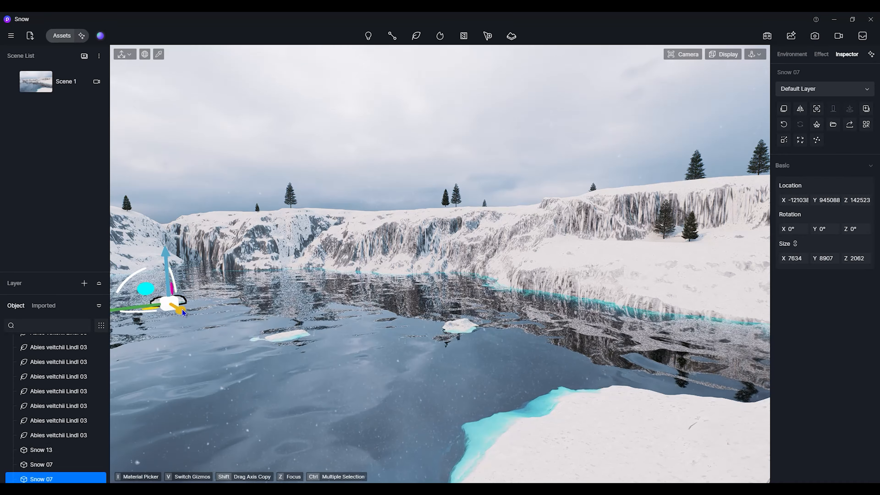
pyautogui.moveTo(183, 309); pyautogui.dragTo(128, 249)
pyautogui.click(259, 243)
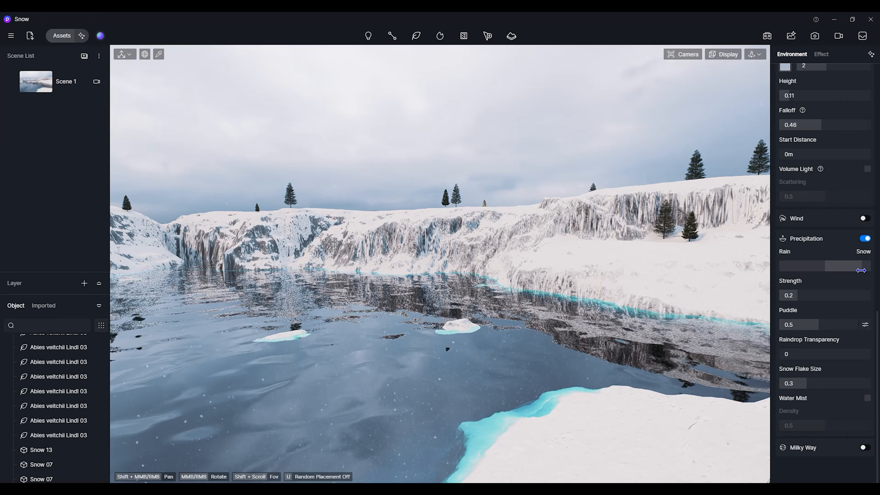
# Step: Shift the precipitation fully to snow, with strength 0.3 and snowflake size 0.5
pyautogui.moveTo(840, 270); pyautogui.dragTo(877, 273)
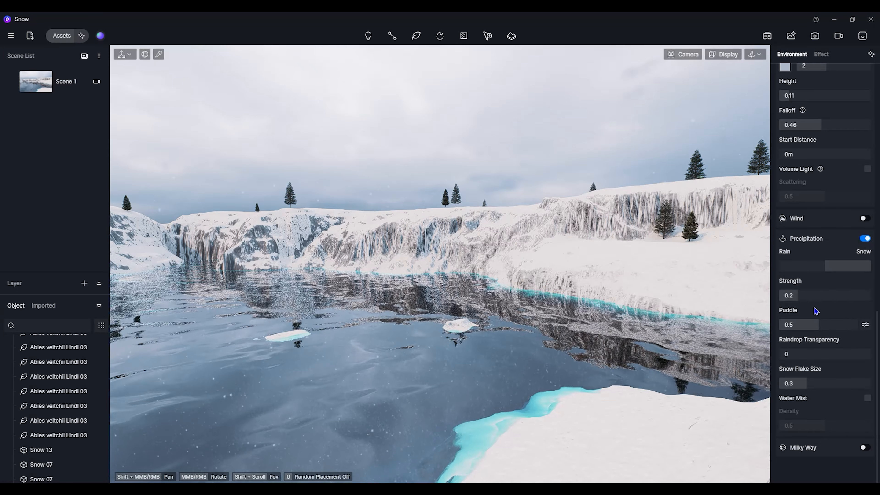
pyautogui.click(815, 299)
pyautogui.write('0.3')
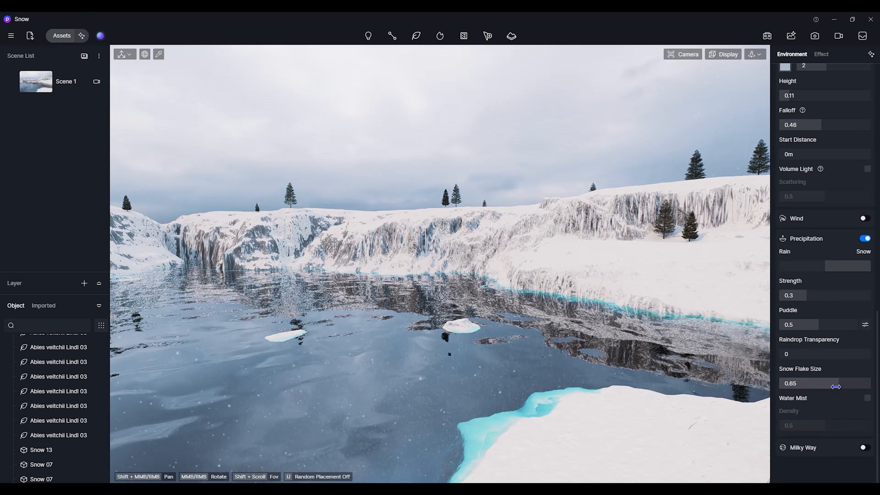
pyautogui.moveTo(811, 383); pyautogui.dragTo(836, 383)
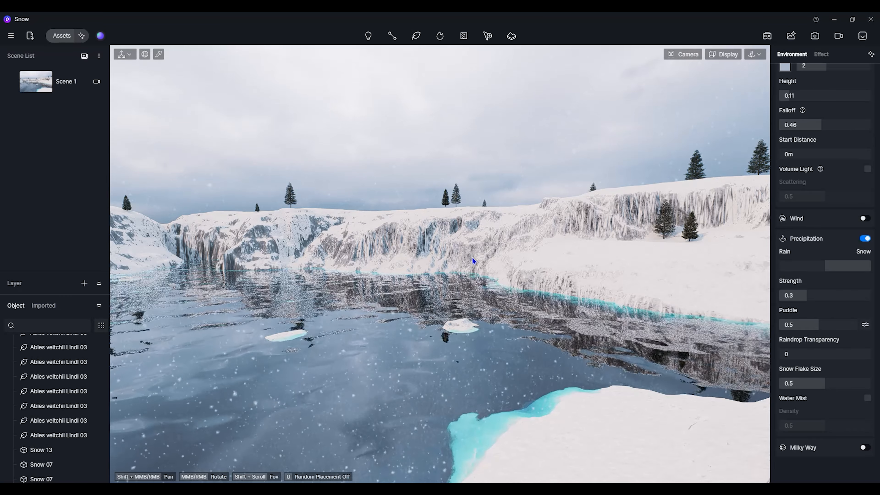
pyautogui.click(65, 36)
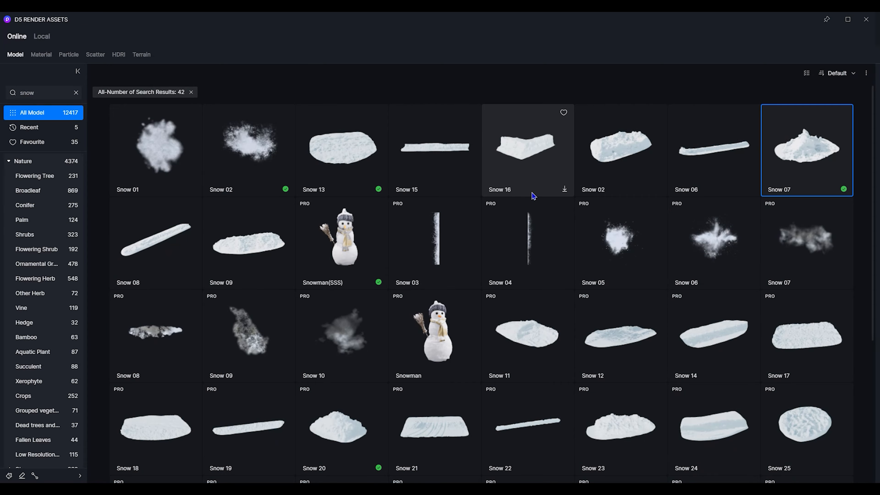
pyautogui.scroll(-5, 541, 225)
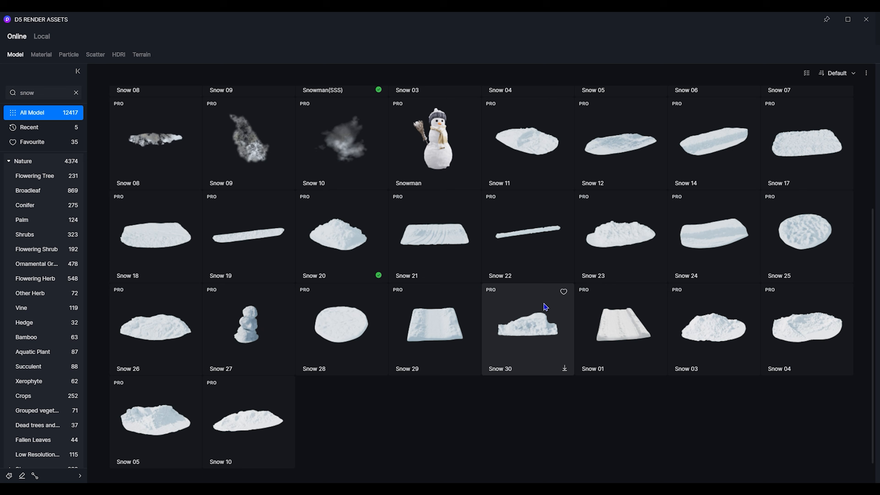
pyautogui.scroll(5, 742, 275)
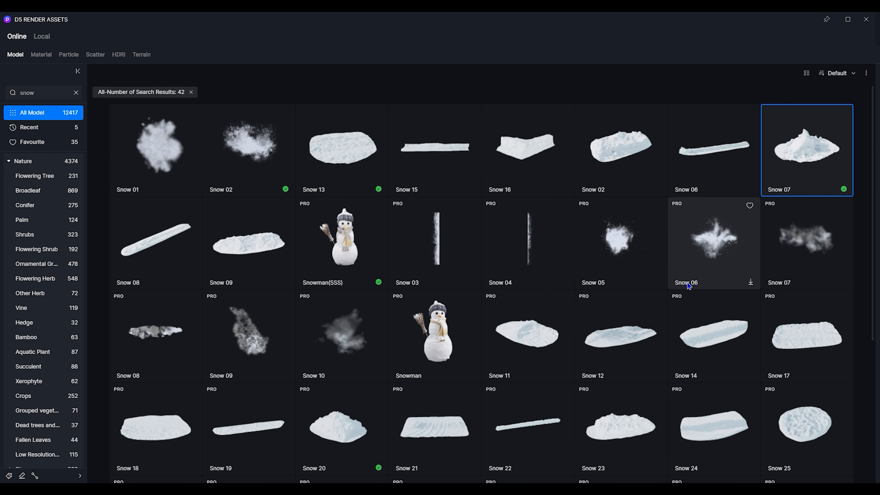
pyautogui.click(863, 21)
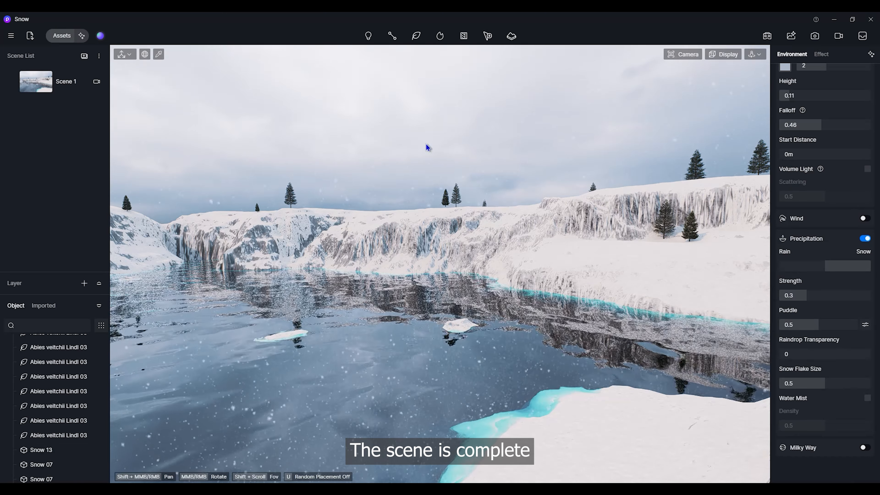